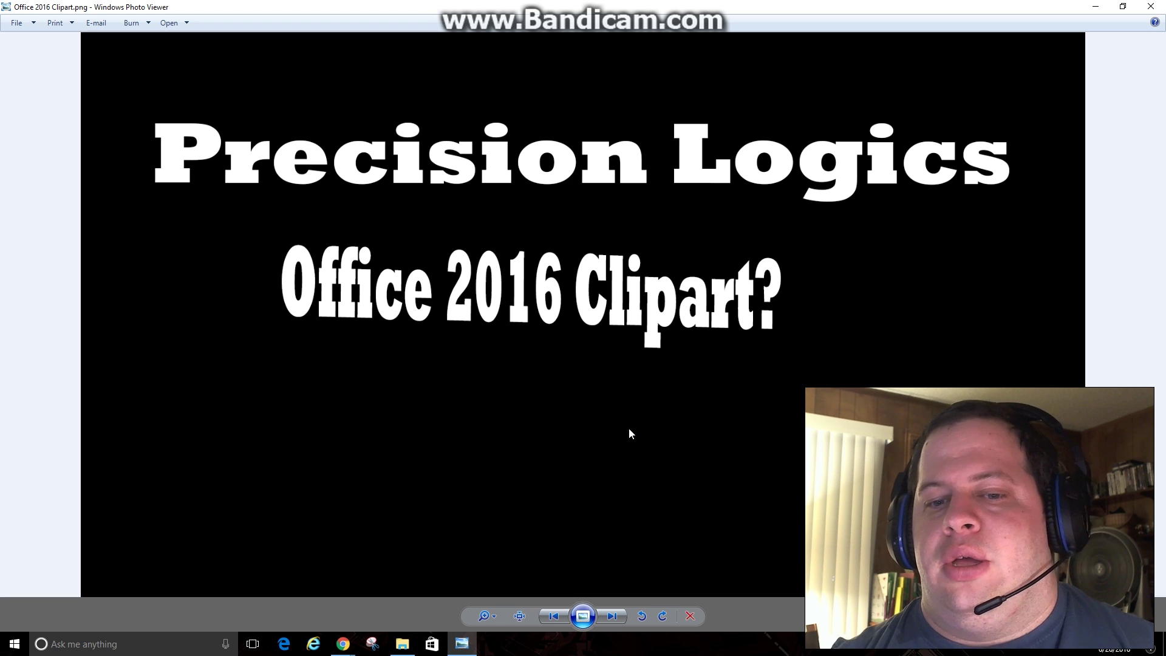
# Search the Start menu for 'power' and launch PowerPoint 2016 with a blank presentation
pyautogui.click(565, 295)
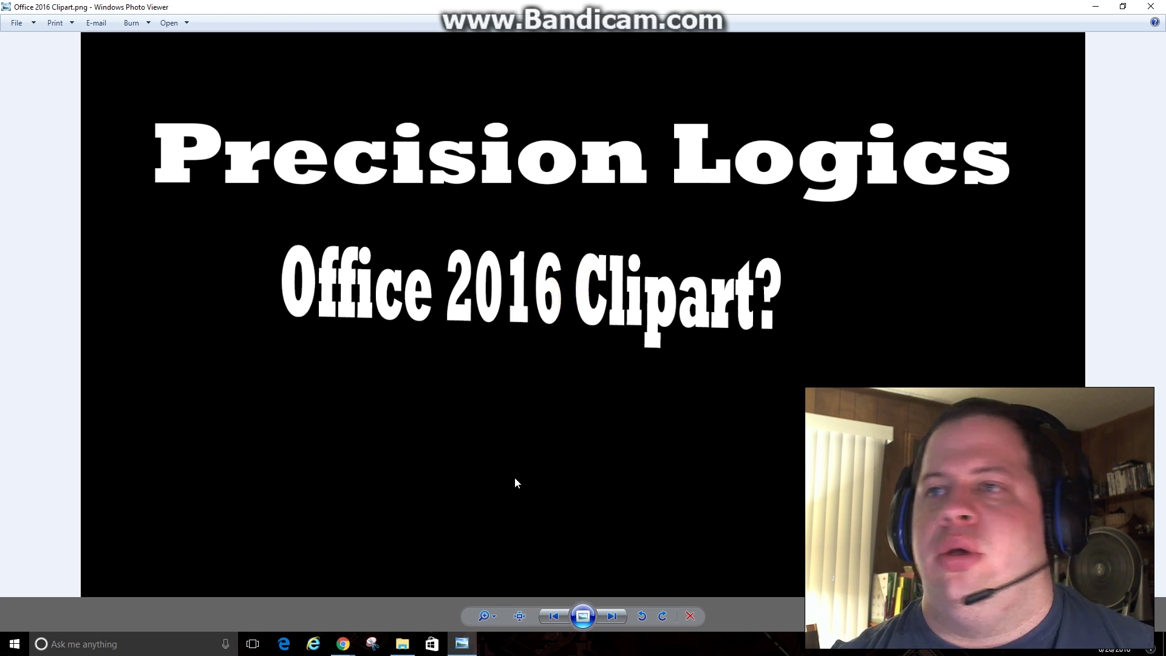
pyautogui.click(80, 644)
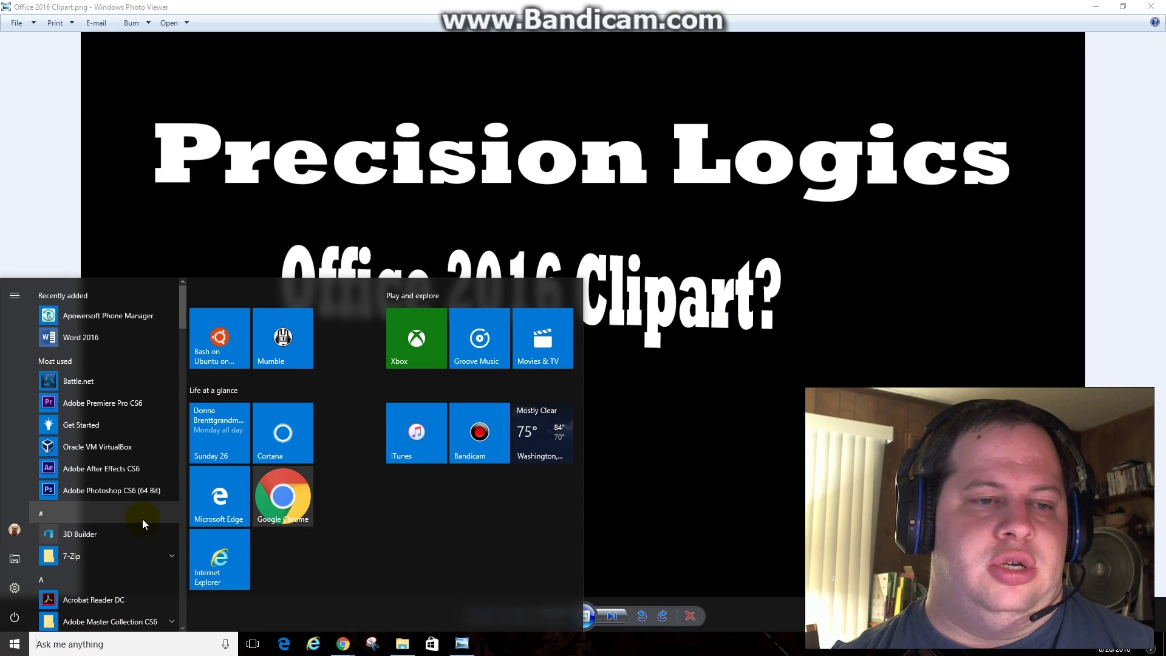
pyautogui.click(116, 644)
pyautogui.write('p')
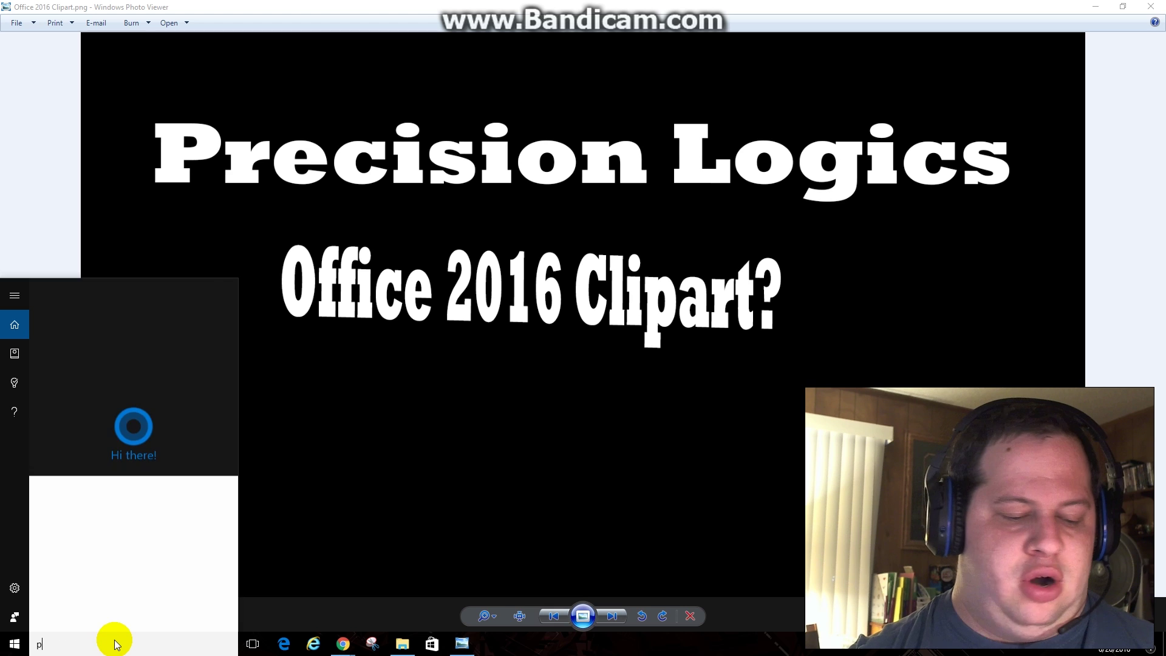
pyautogui.write('ower')
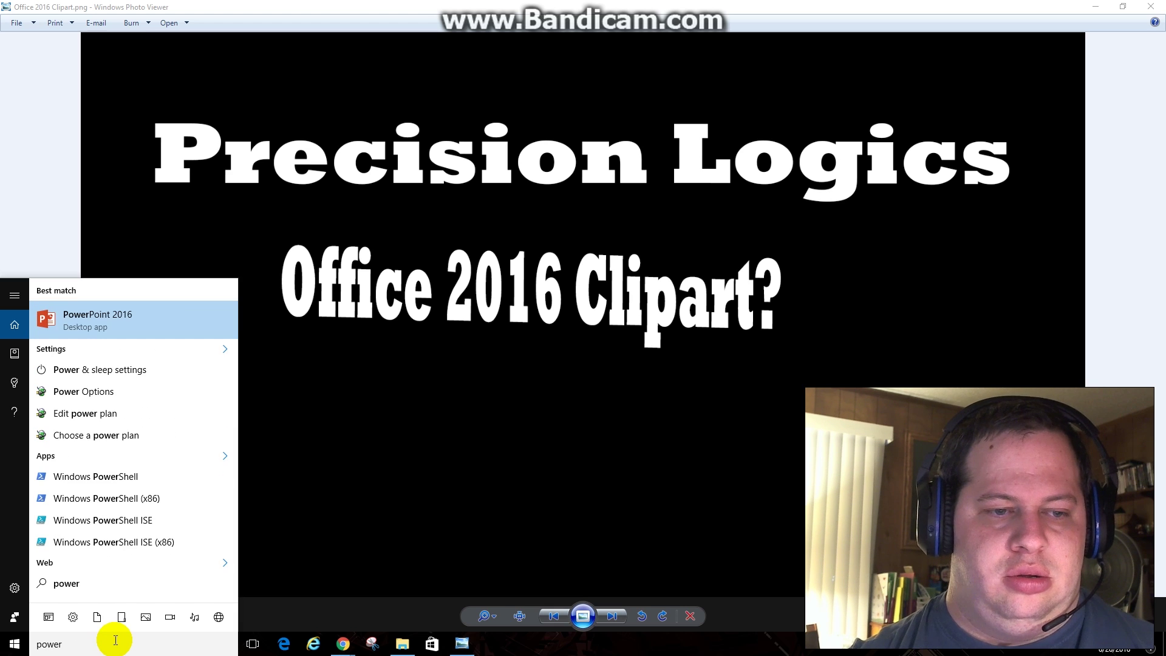
pyautogui.press('Return')
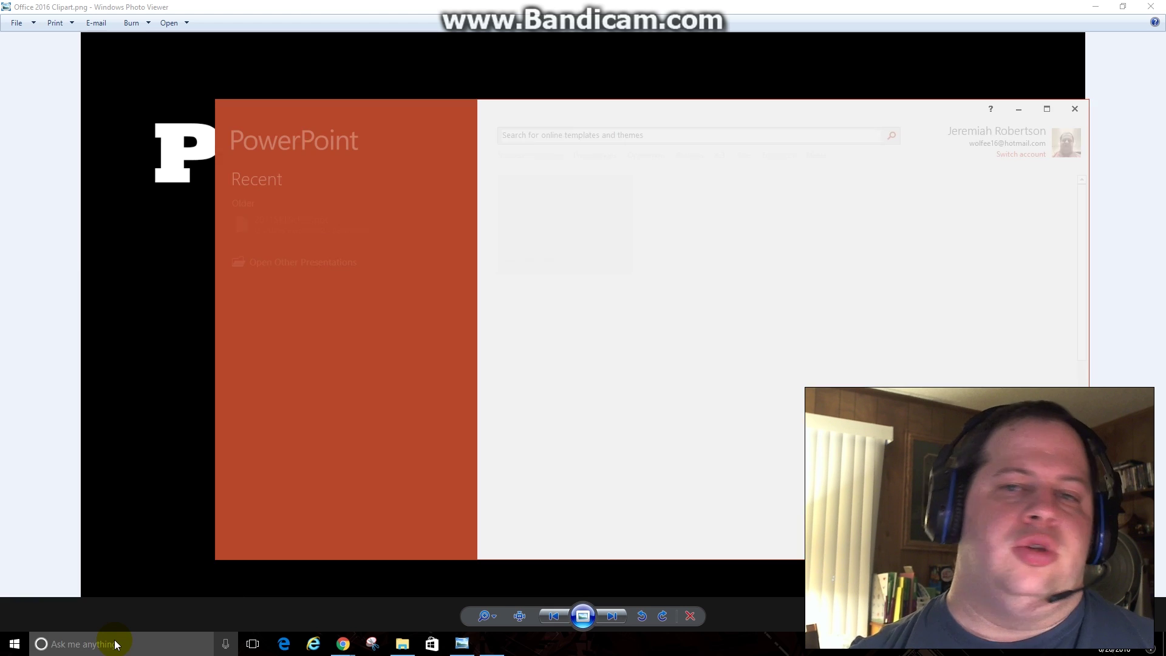
pyautogui.click(592, 237)
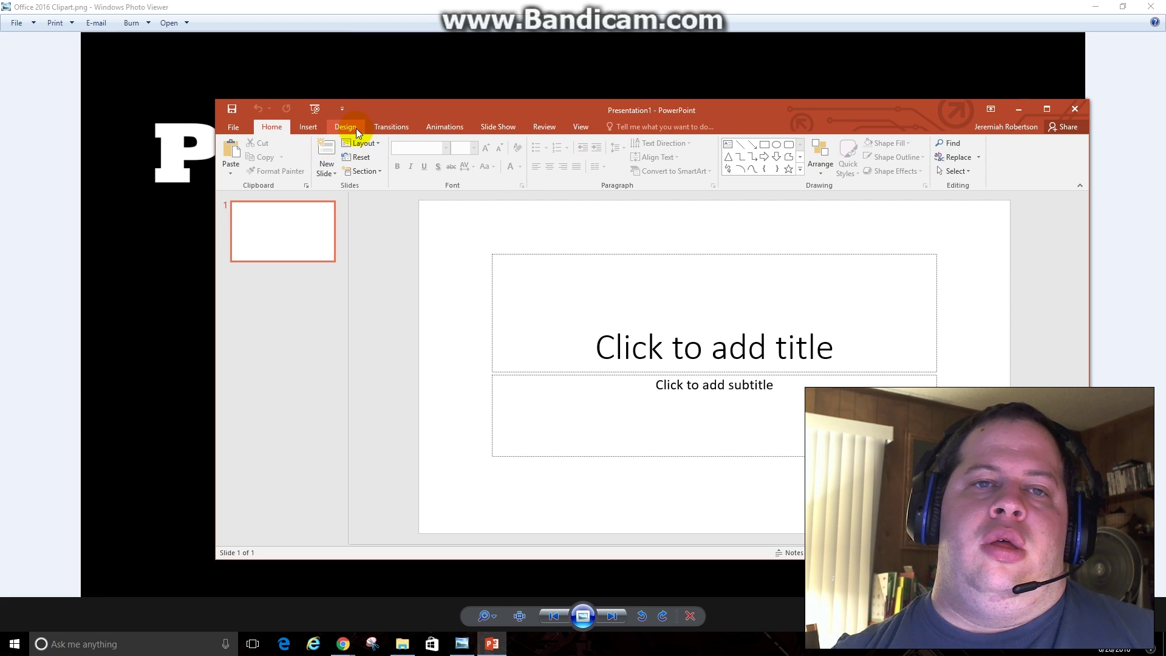
# Maximize PowerPoint and open Online Pictures from the Insert tab, focusing the Bing search field
pyautogui.click(307, 127)
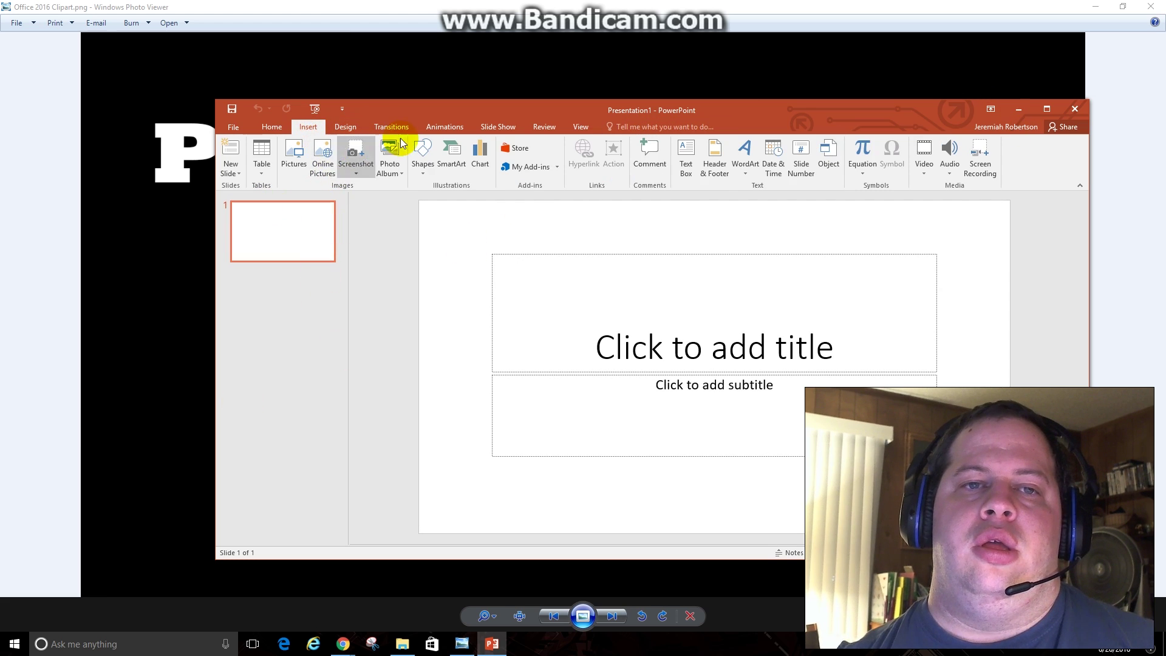
pyautogui.doubleClick(781, 107)
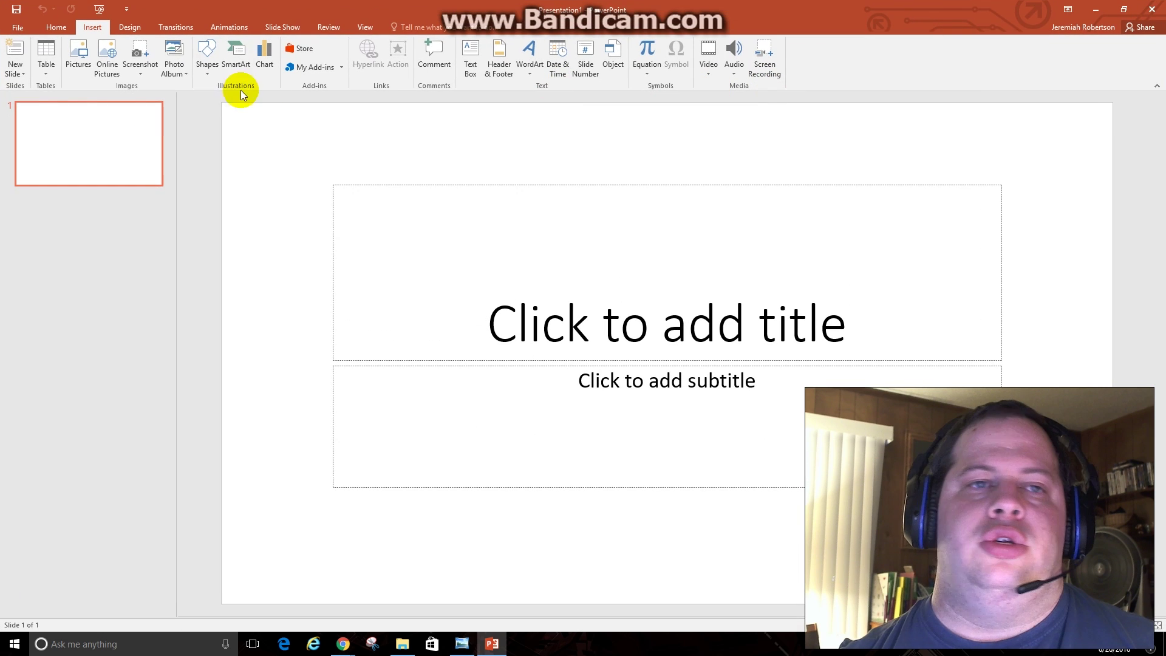
pyautogui.click(107, 55)
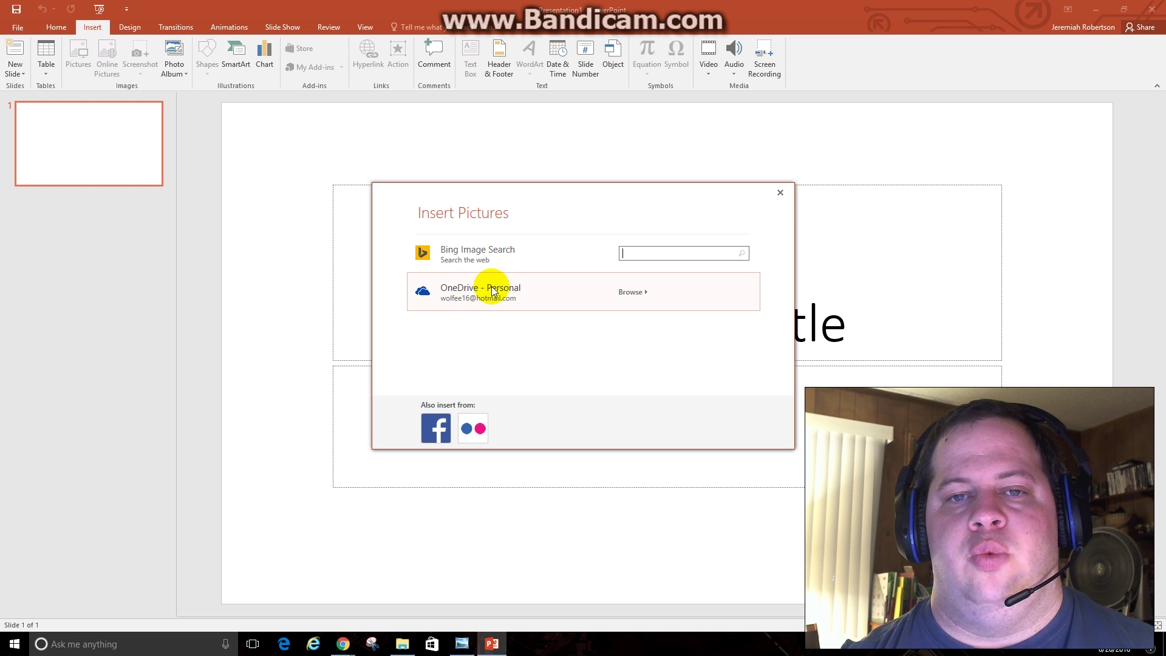
pyautogui.click(641, 249)
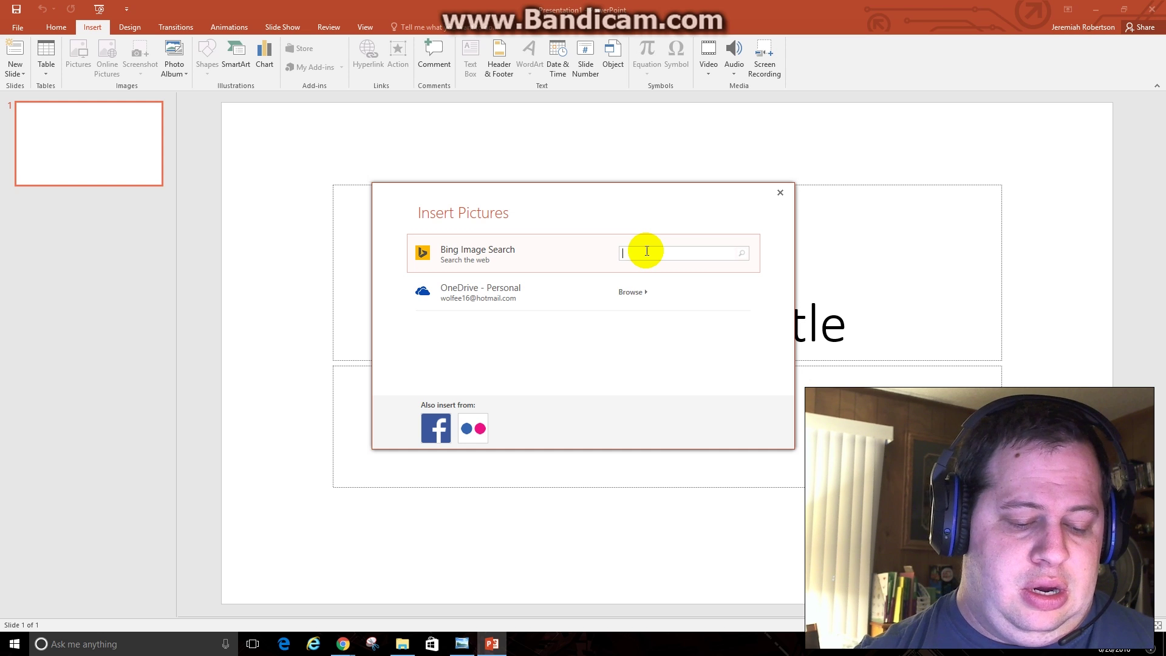
pyautogui.write('cli')
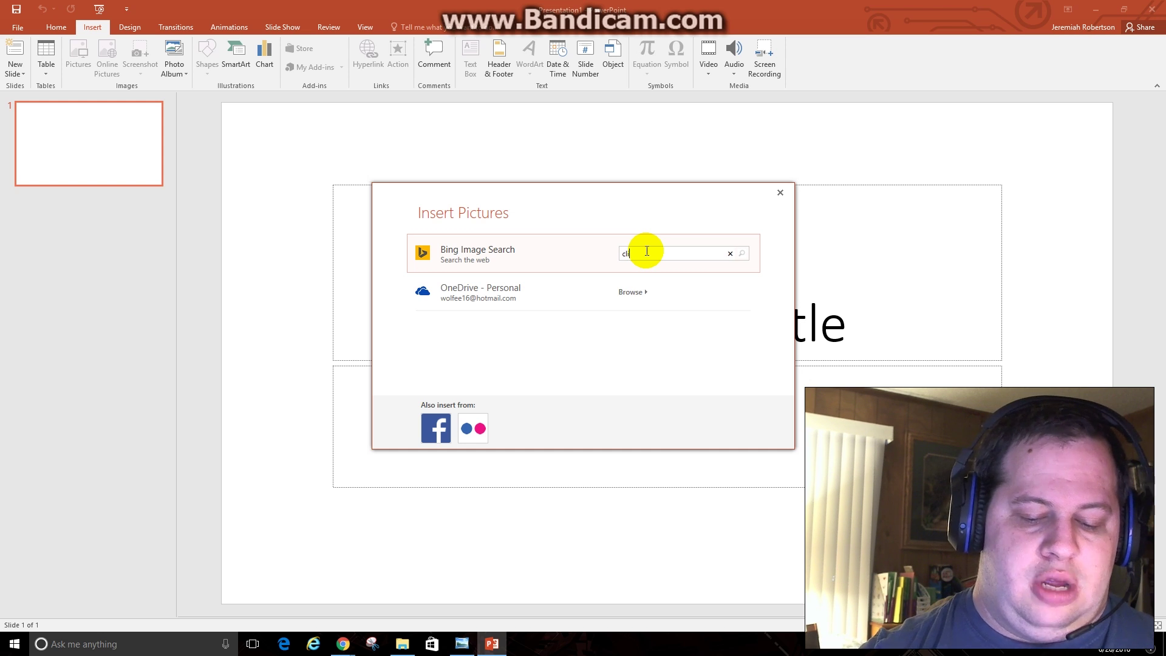
pyautogui.write('part')
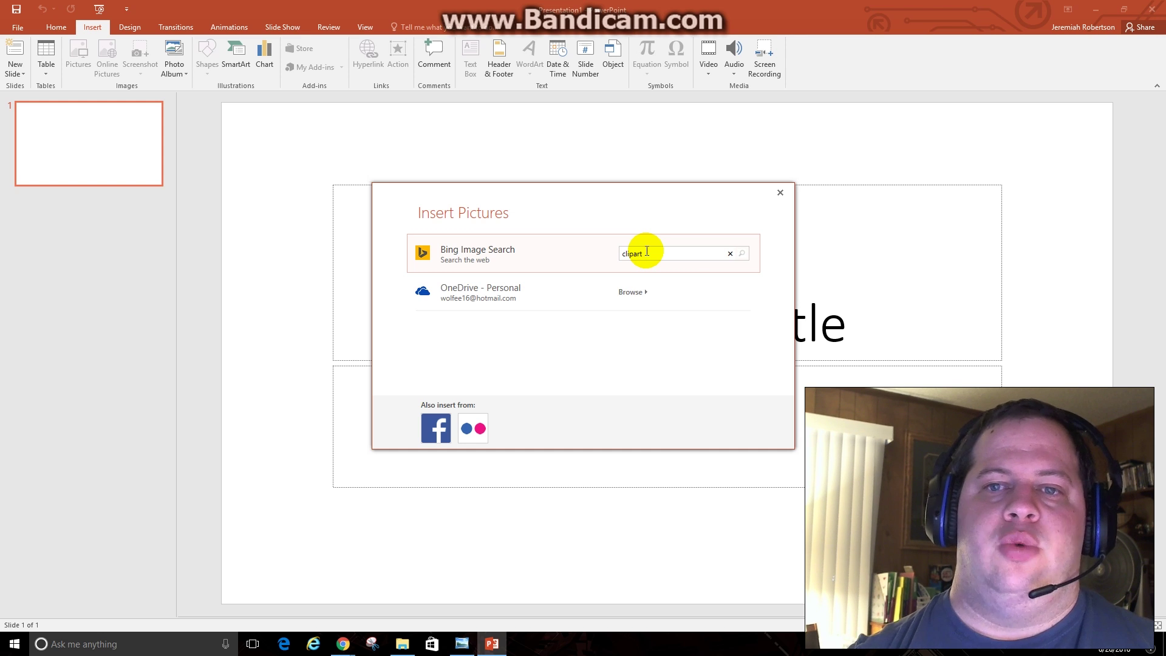
pyautogui.write(' computer')
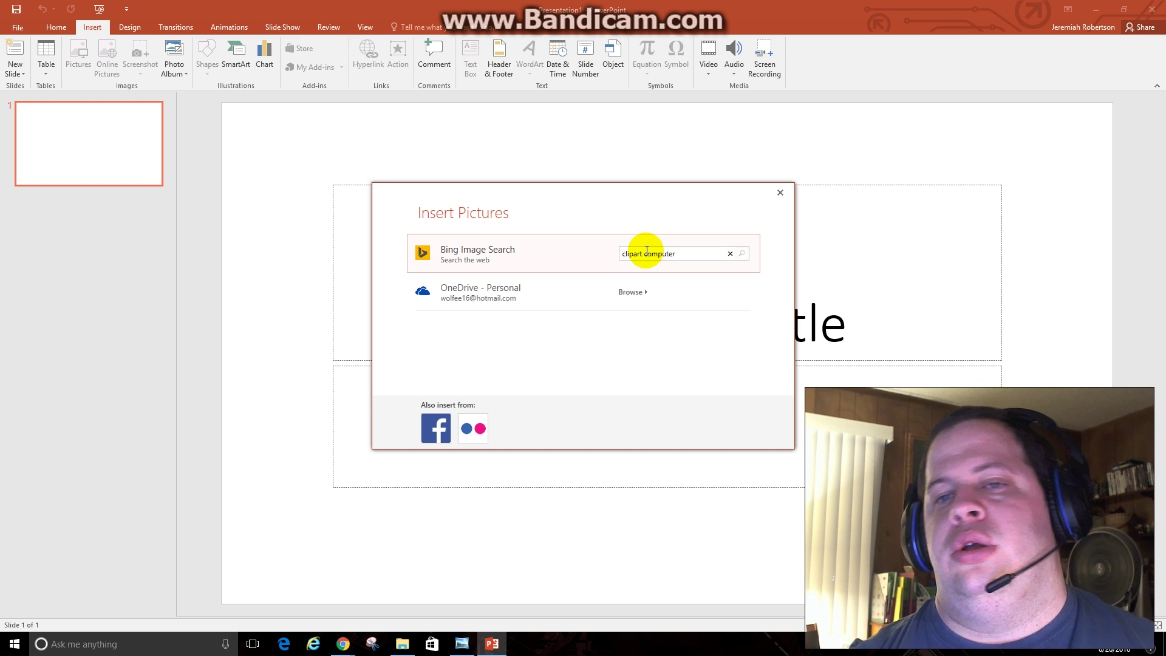
# Run a Bing Image Search for 'clipart computer'
pyautogui.press('Return')
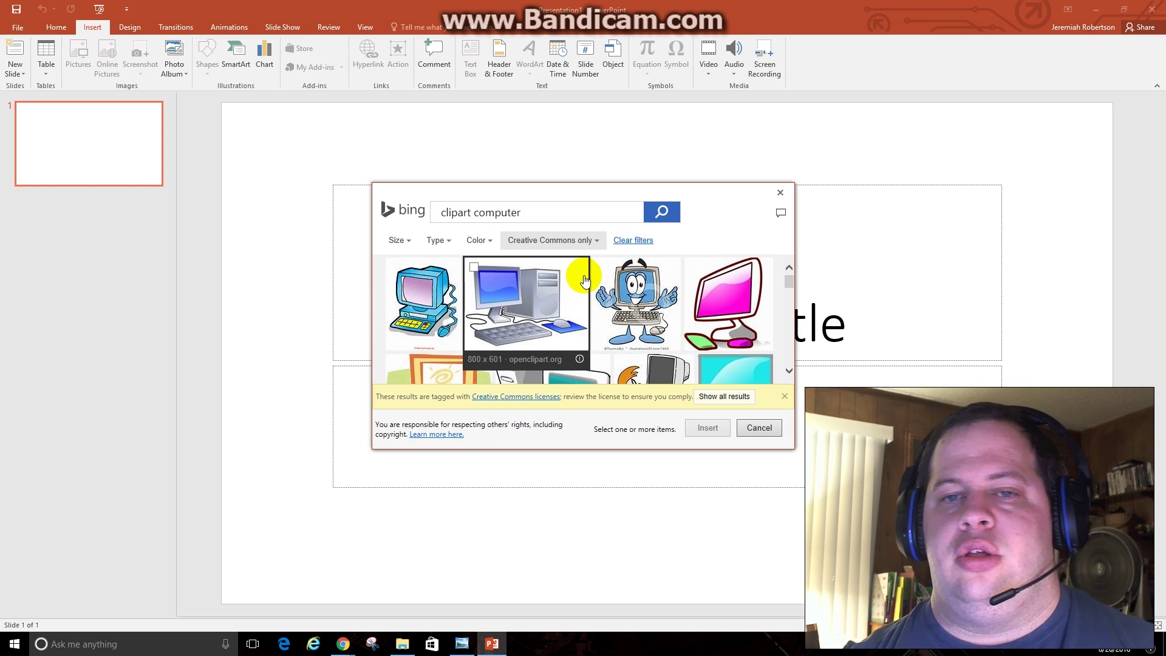
pyautogui.scroll(-2, 729, 310)
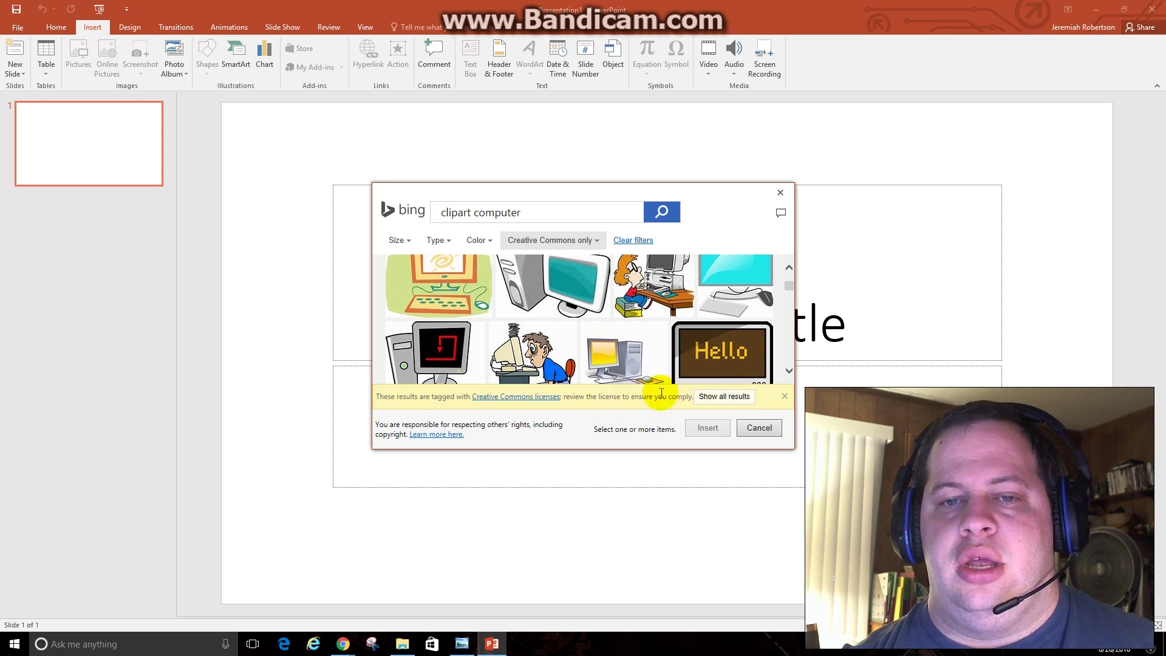
# Dismiss the licence notice and keep the results filtered to Creative Commons only
pyautogui.click(785, 398)
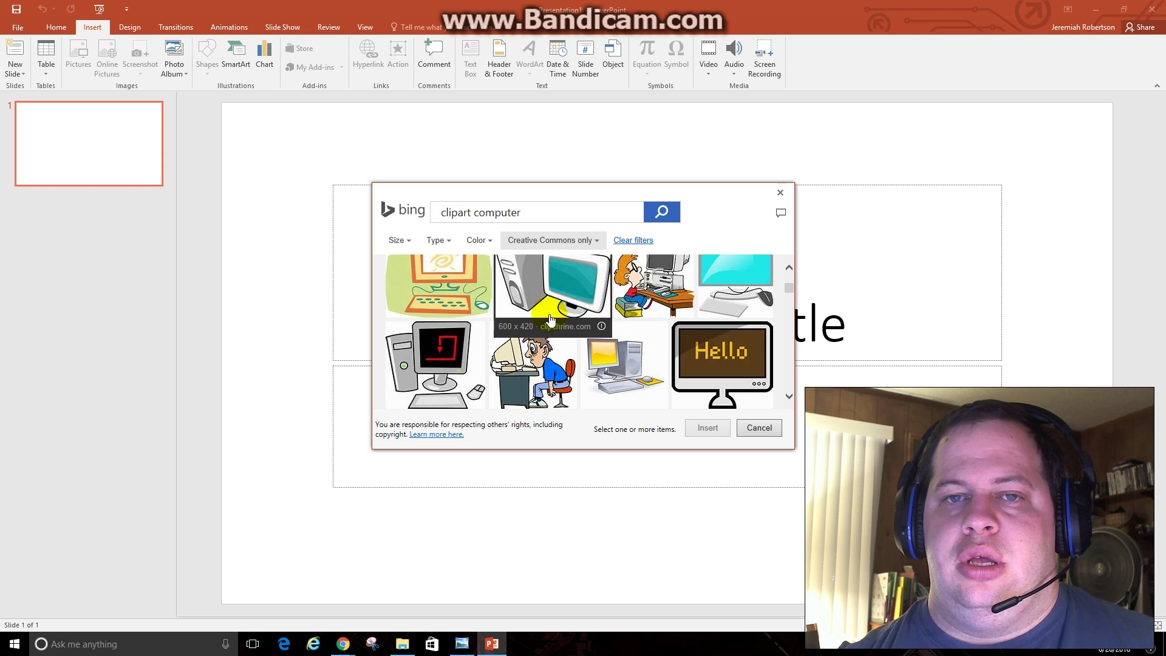
pyautogui.click(573, 238)
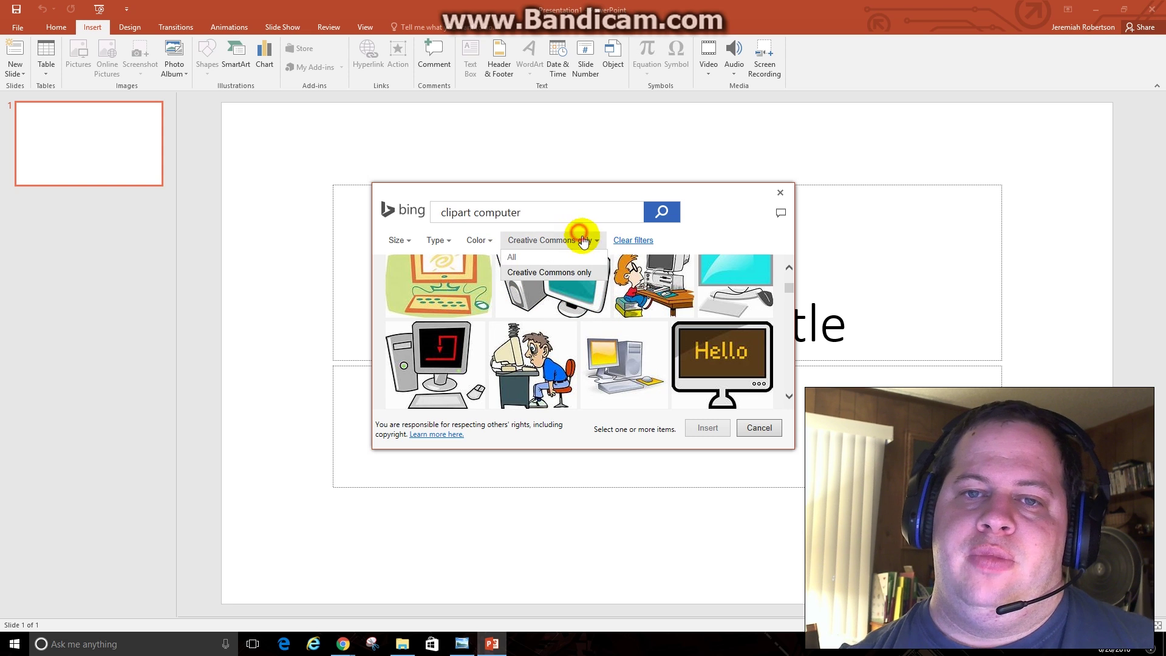
pyautogui.click(531, 271)
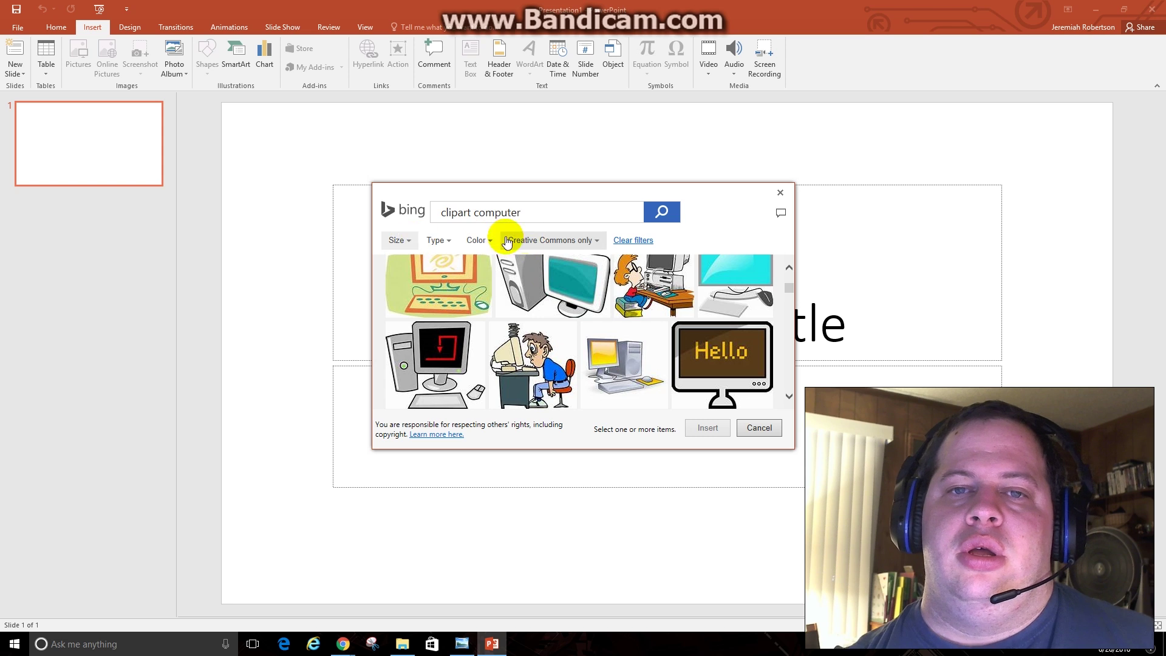
pyautogui.click(542, 213)
# Replace 'computer' in the query and search Bing for airplane clip art
pyautogui.press('BackSpace')
pyautogui.press('BackSpace')
pyautogui.press('BackSpace')
pyautogui.press('BackSpace')
pyautogui.press('BackSpace')
pyautogui.press('BackSpace')
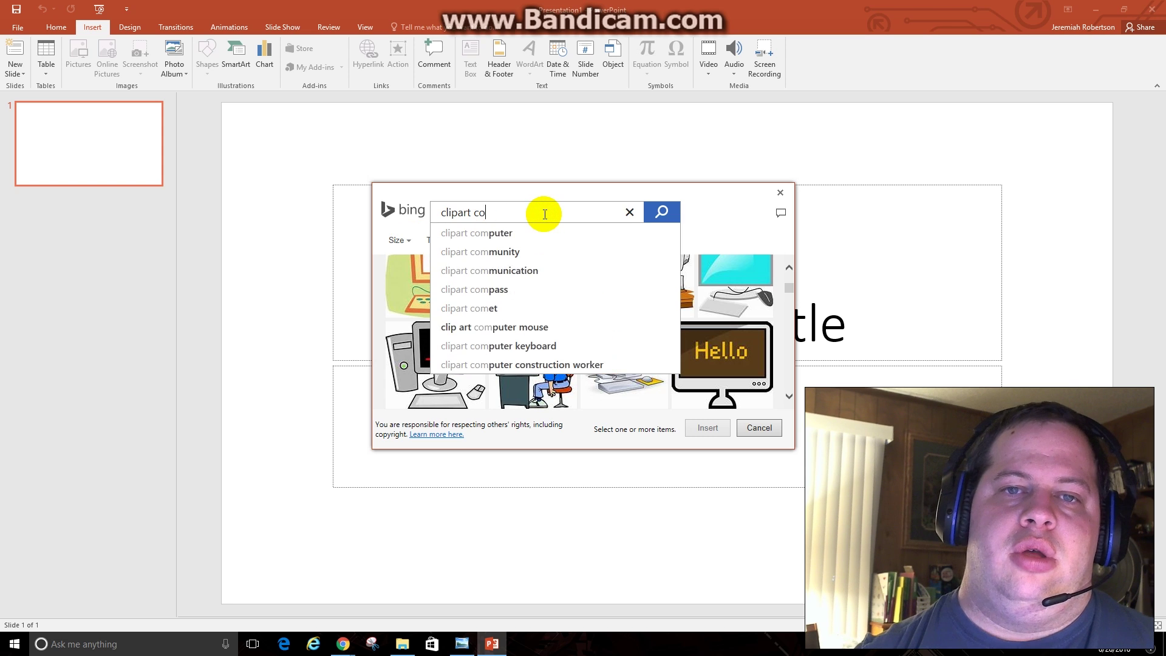
pyautogui.press('BackSpace')
pyautogui.press('BackSpace')
pyautogui.write('air')
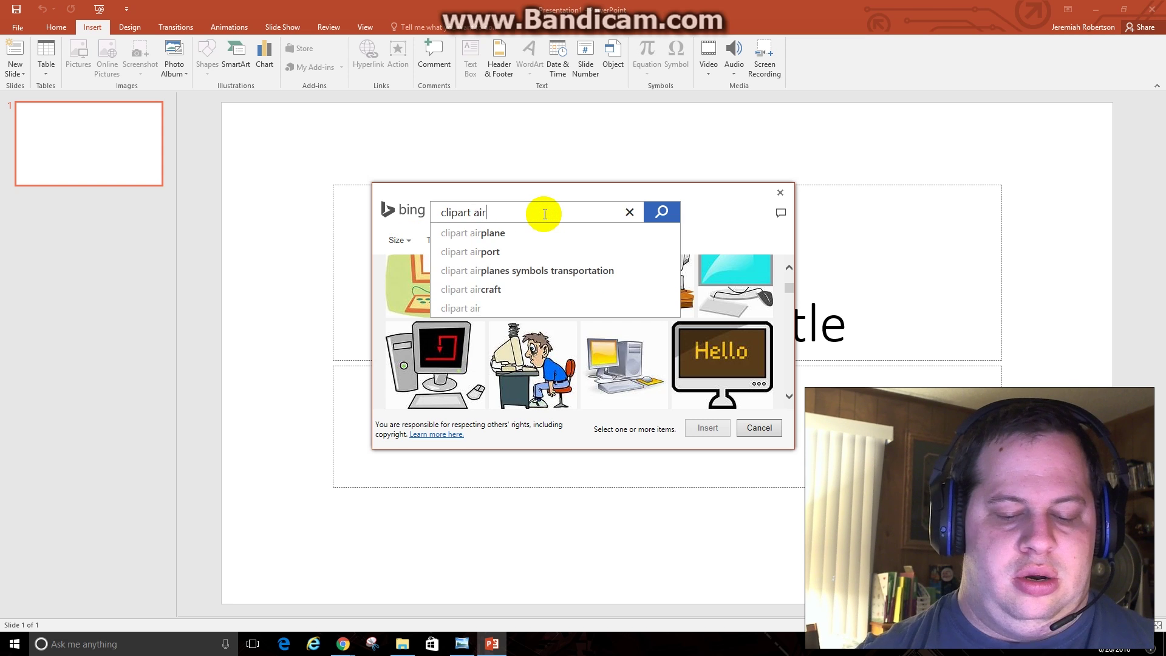
pyautogui.write('plane')
pyautogui.press('Return')
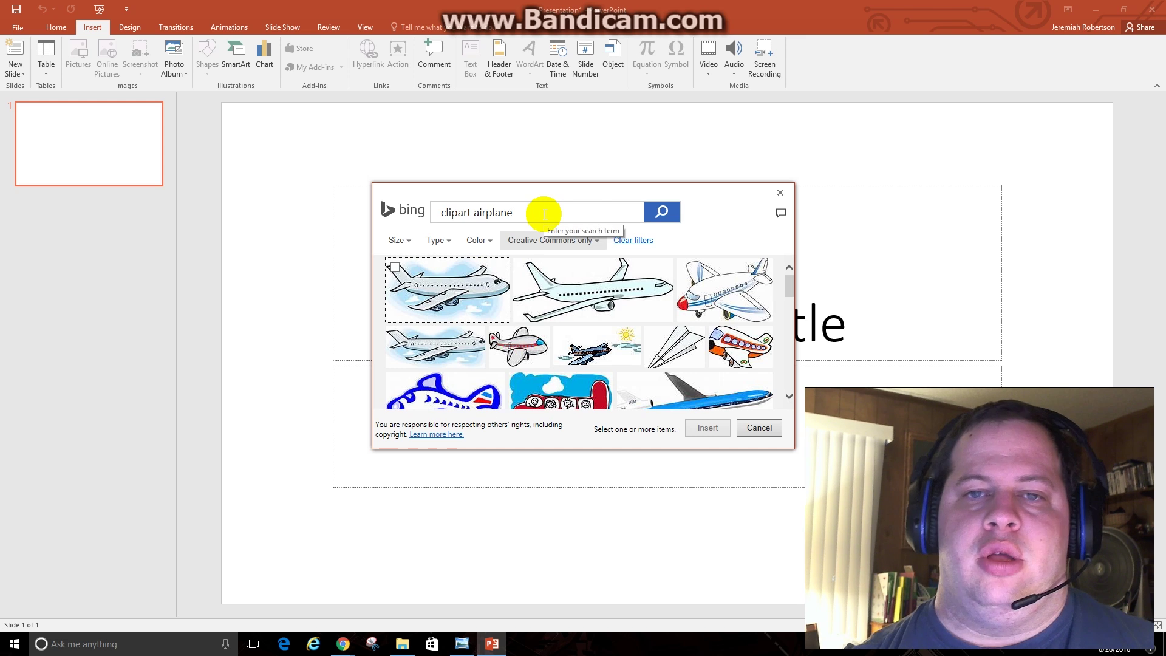
# Search for dog clip art, then cancel the dialog without inserting anything
pyautogui.moveTo(544, 214); pyautogui.dragTo(480, 215)
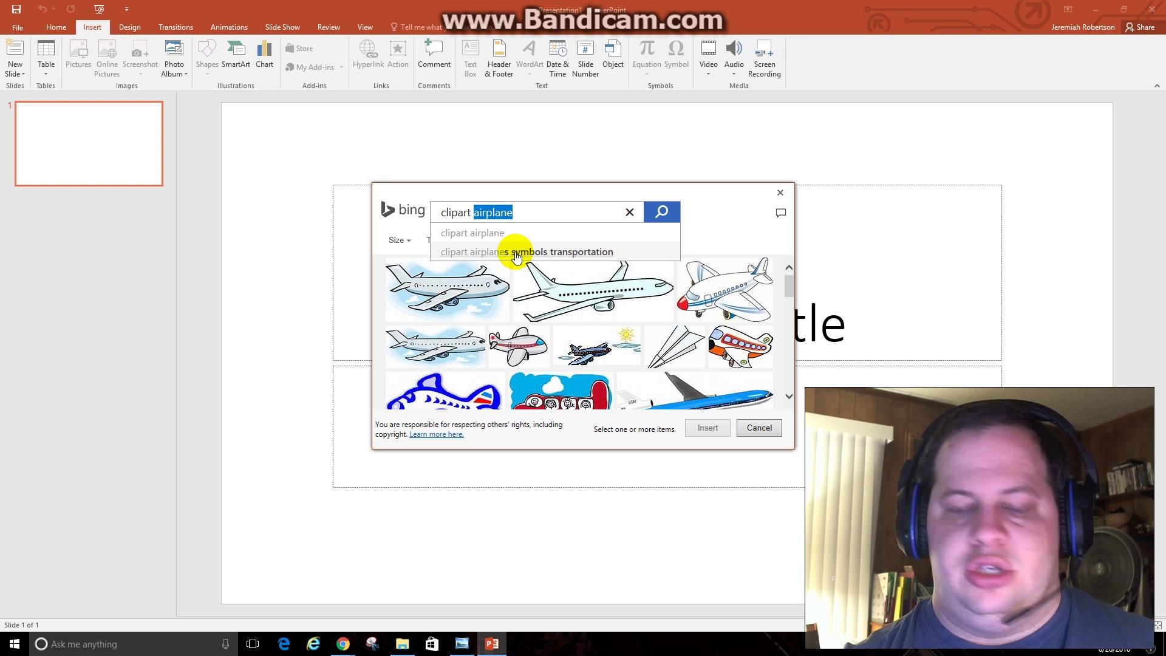
pyautogui.write('d')
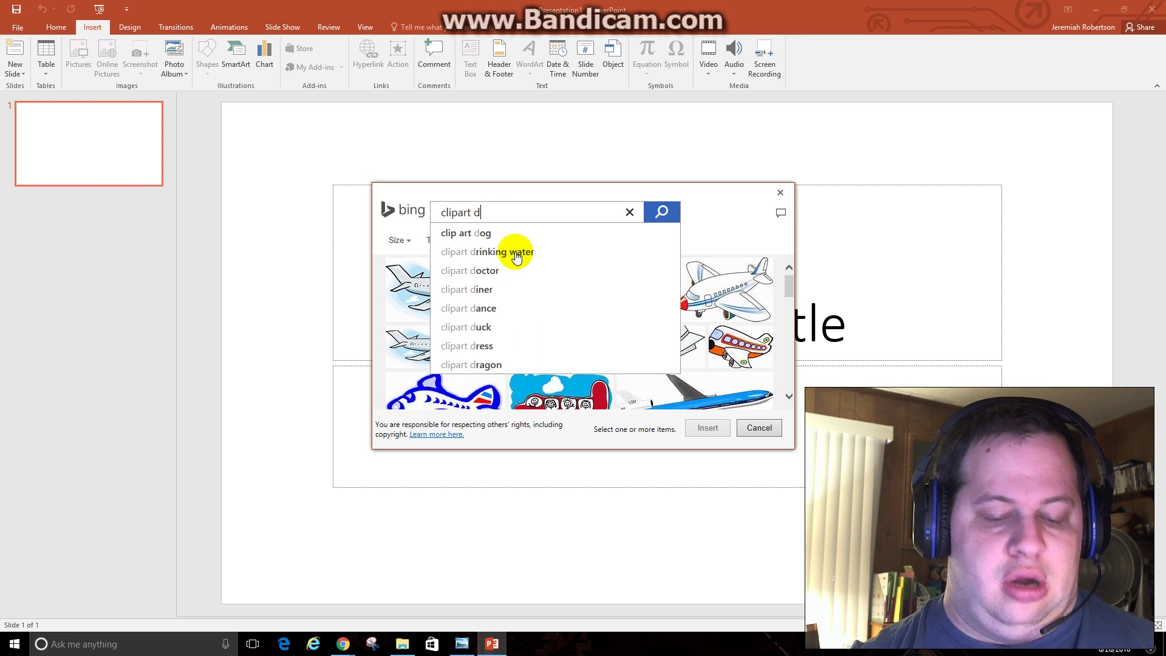
pyautogui.write('og')
pyautogui.press('Return')
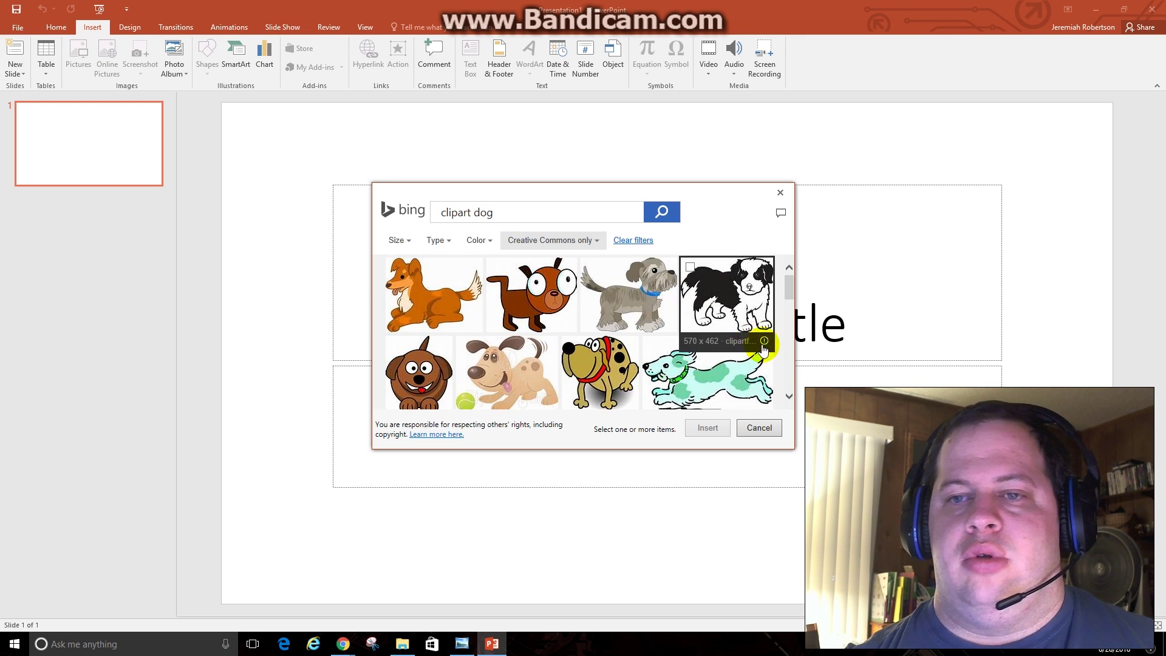
pyautogui.moveTo(789, 292); pyautogui.dragTo(796, 335)
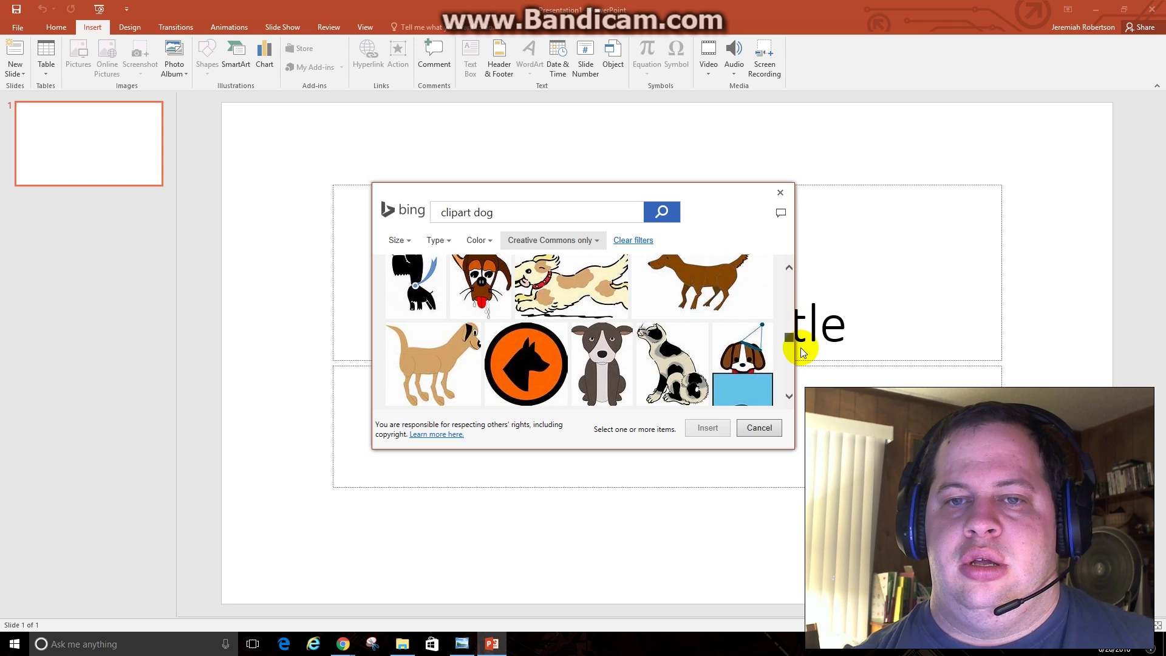
pyautogui.moveTo(797, 335); pyautogui.dragTo(789, 285)
pyautogui.click(521, 211)
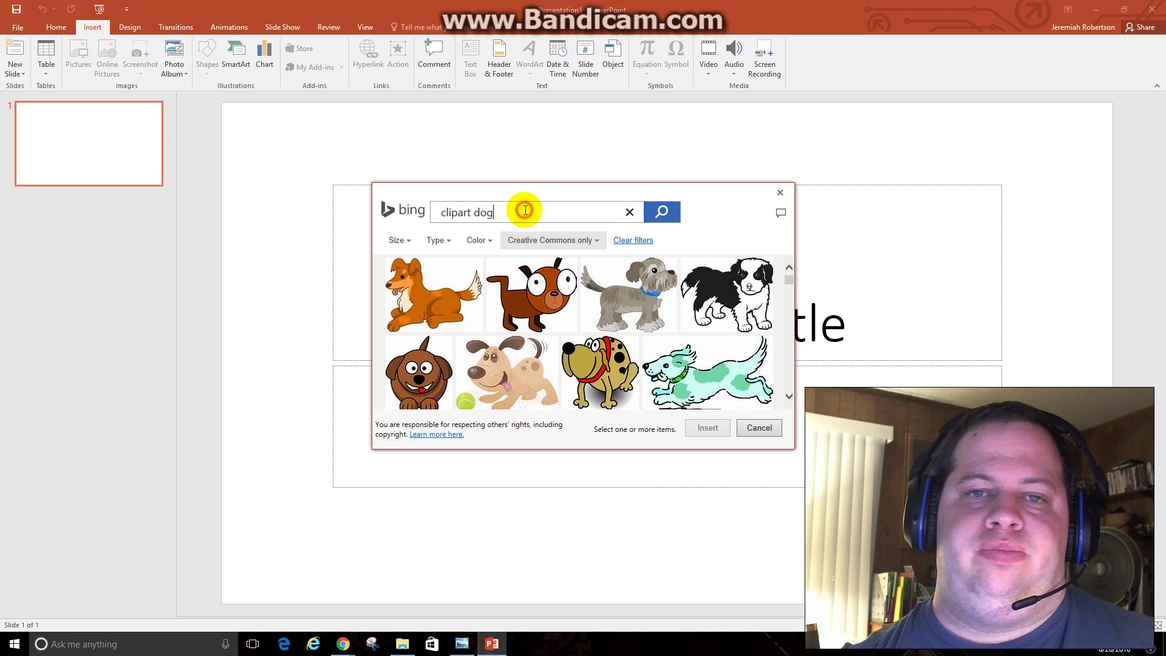
pyautogui.press('BackSpace')
pyautogui.press('BackSpace')
pyautogui.press('BackSpace')
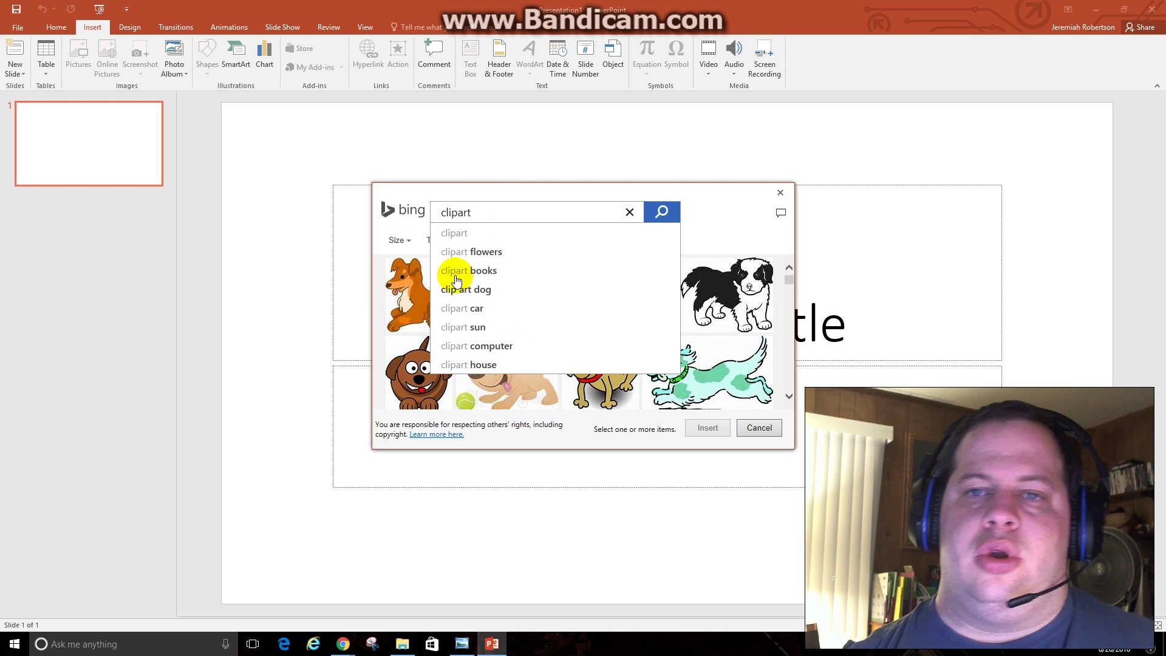
pyautogui.click(759, 428)
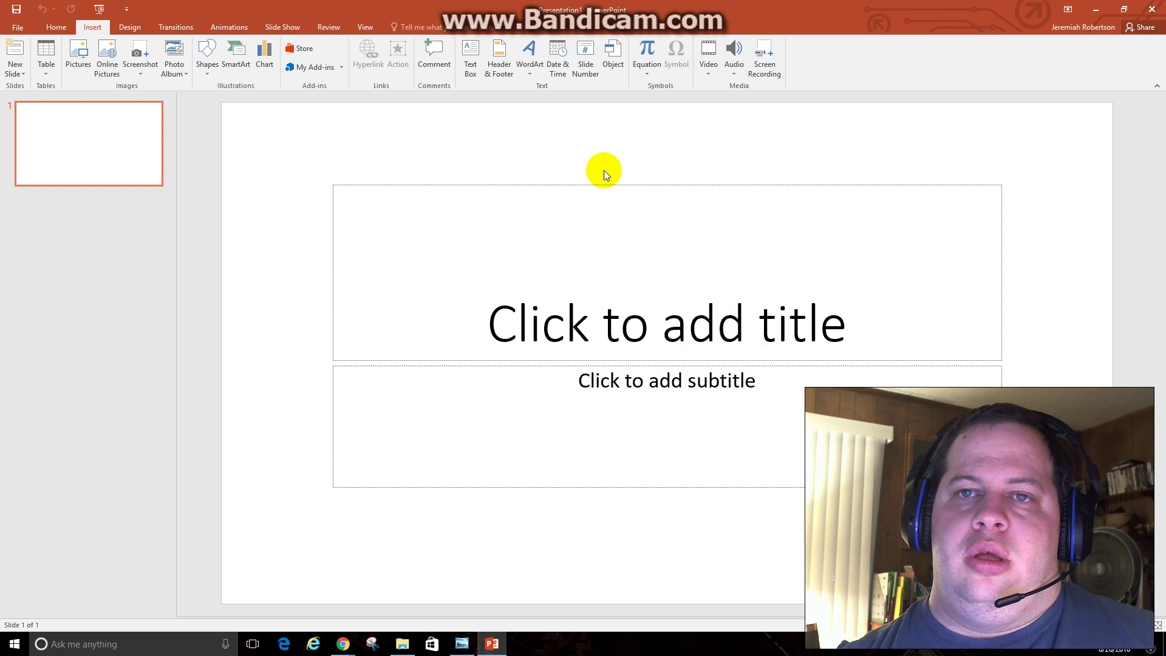
# Launch Word 2016 from the Start menu, dismiss the default-app prompts, and start a blank document
pyautogui.click(14, 644)
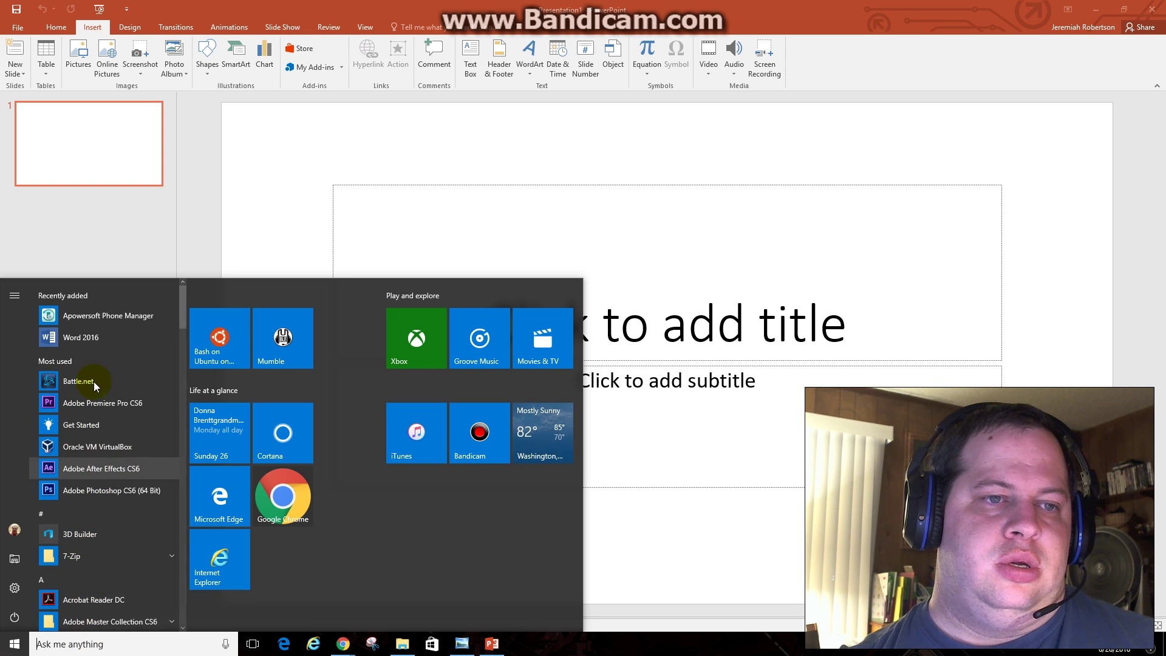
pyautogui.click(81, 337)
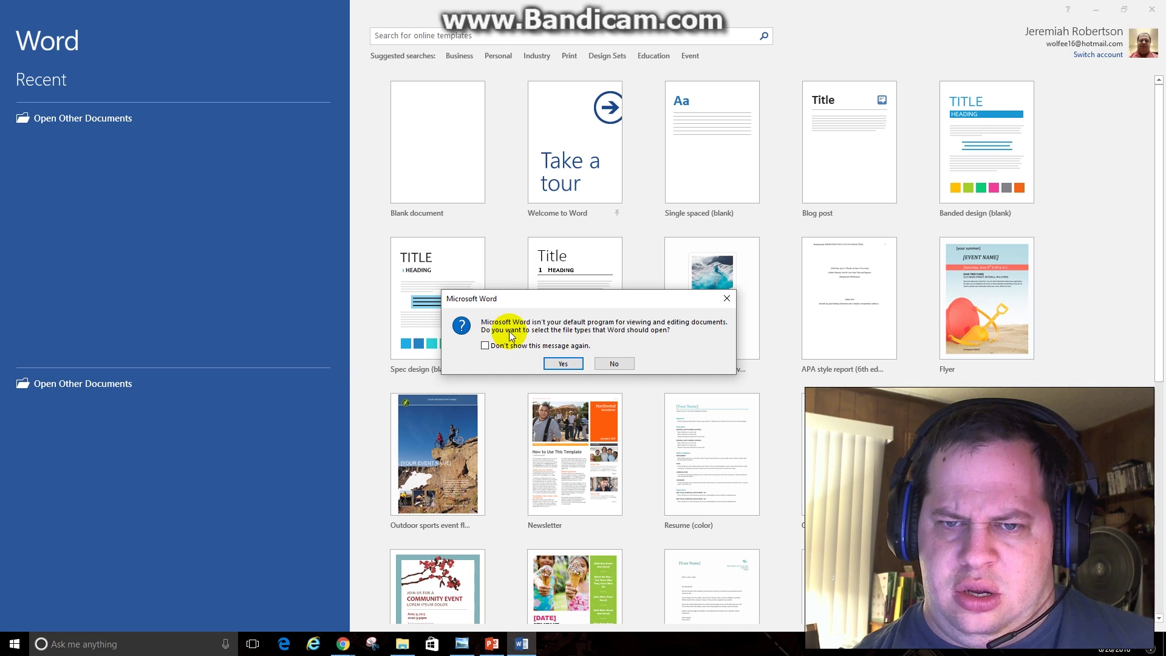
pyautogui.click(558, 362)
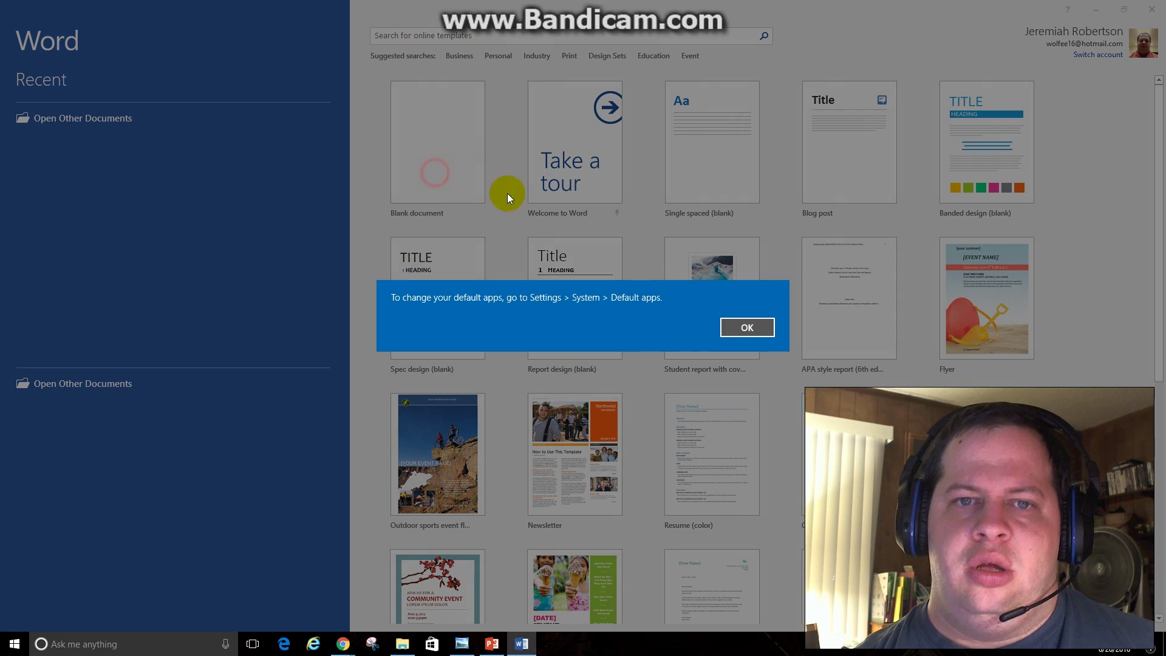
pyautogui.click(726, 340)
pyautogui.click(436, 128)
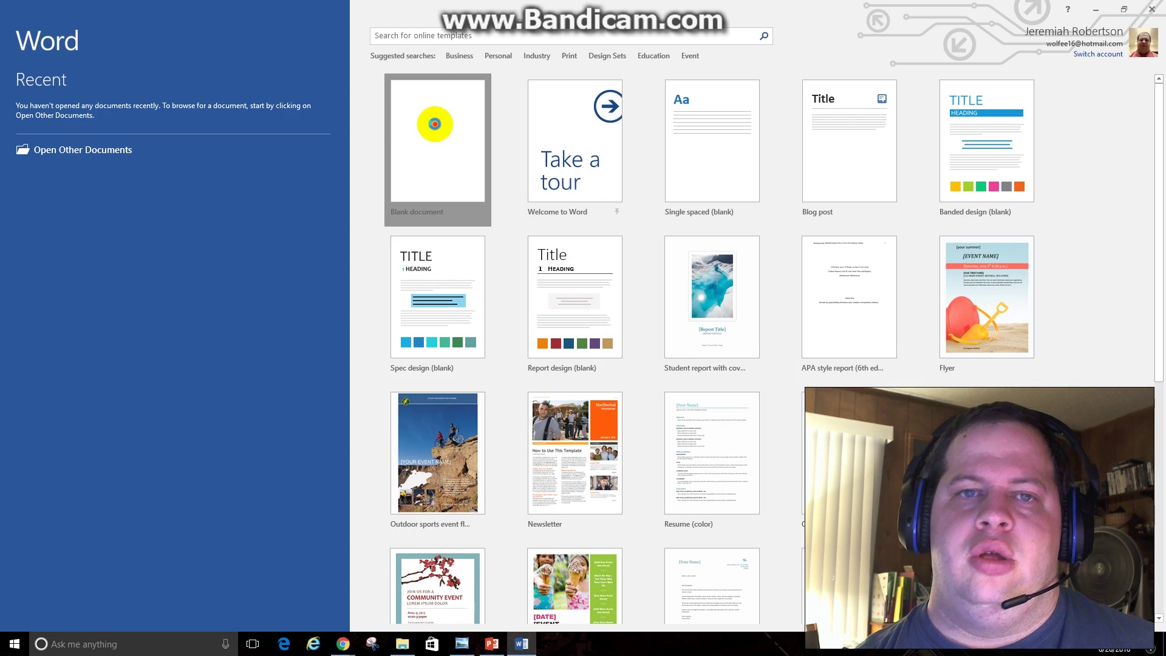
# Open and cancel the Insert Picture browser, then open Word's Online Pictures search
pyautogui.click(94, 27)
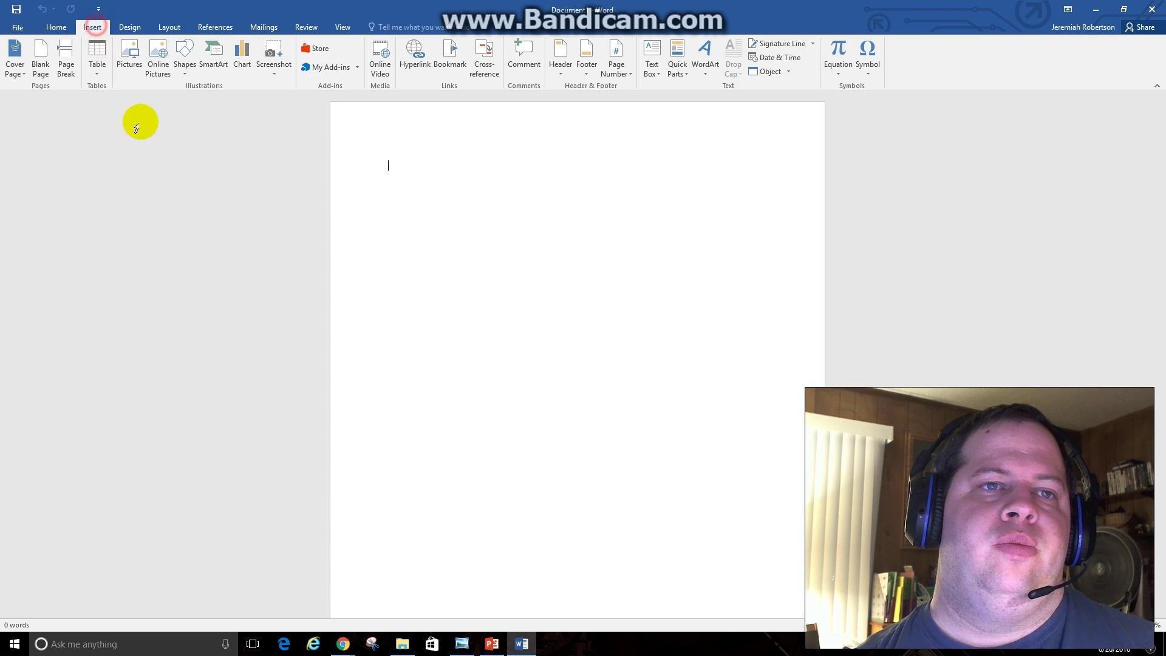
pyautogui.click(130, 65)
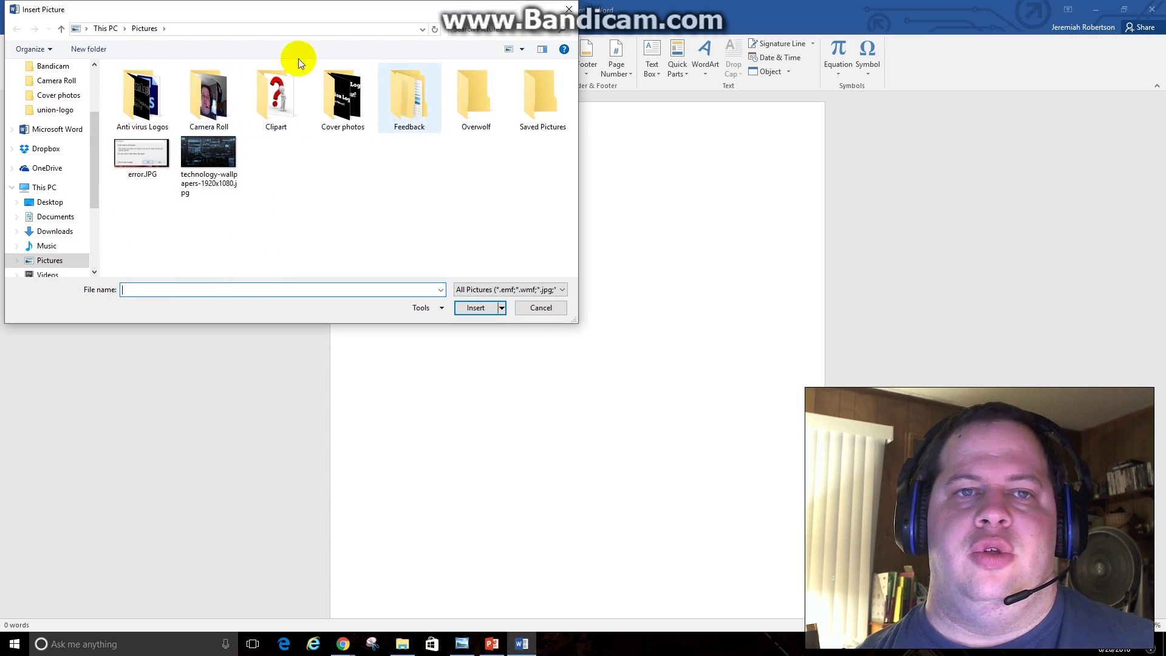
pyautogui.click(539, 308)
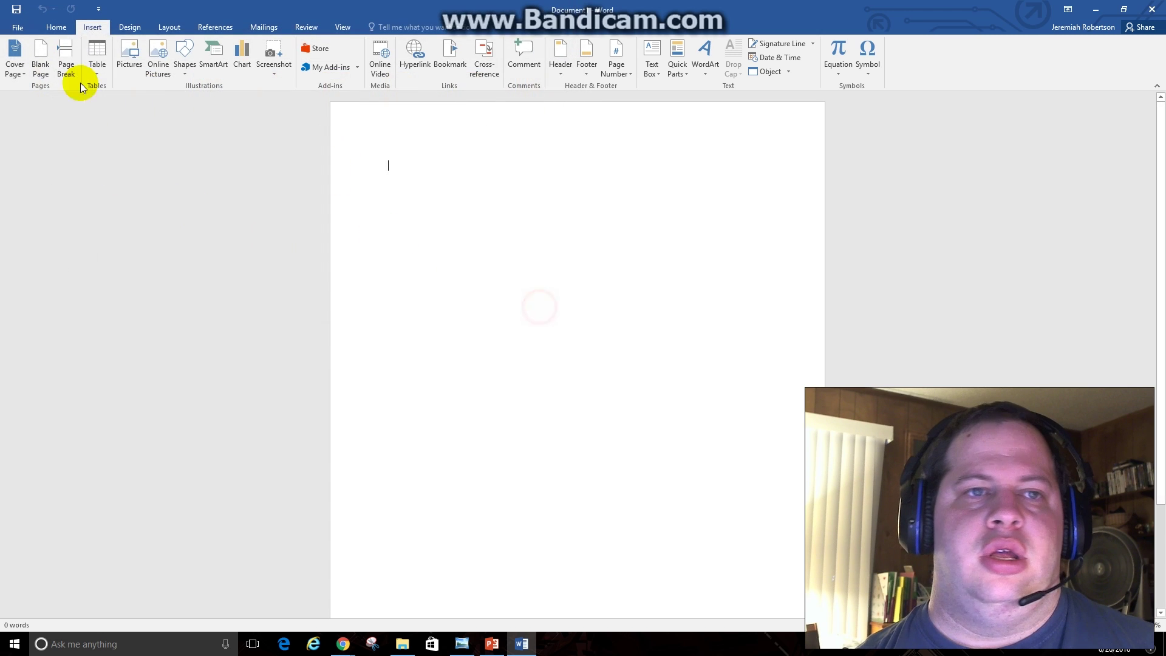
pyautogui.click(158, 57)
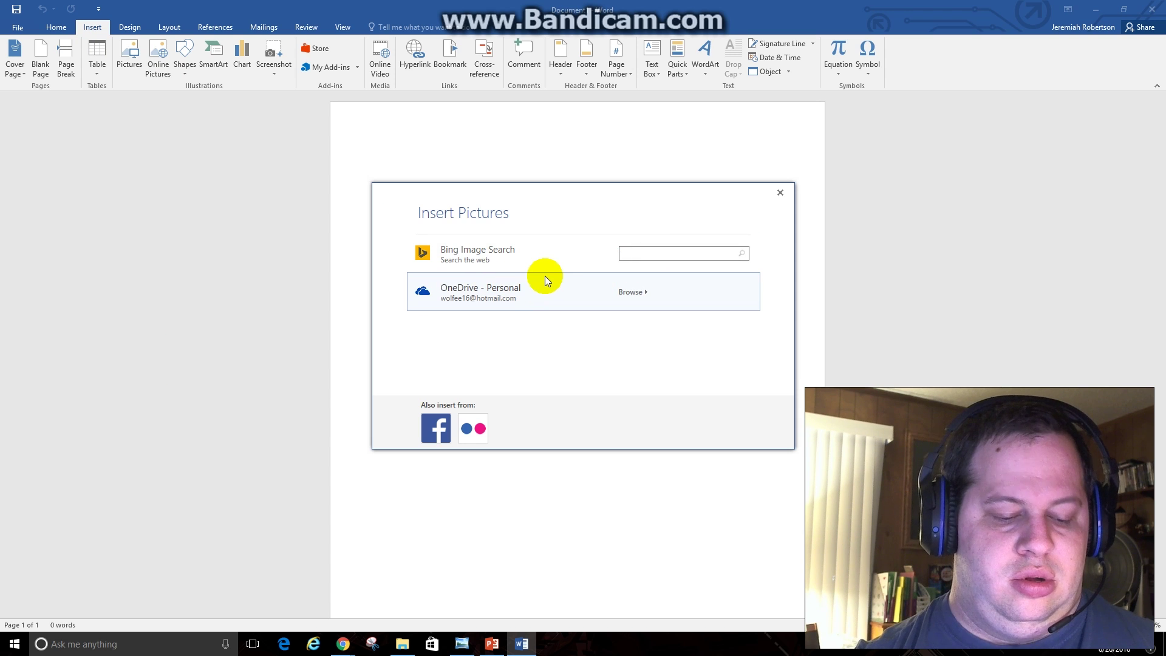
pyautogui.write('clipart')
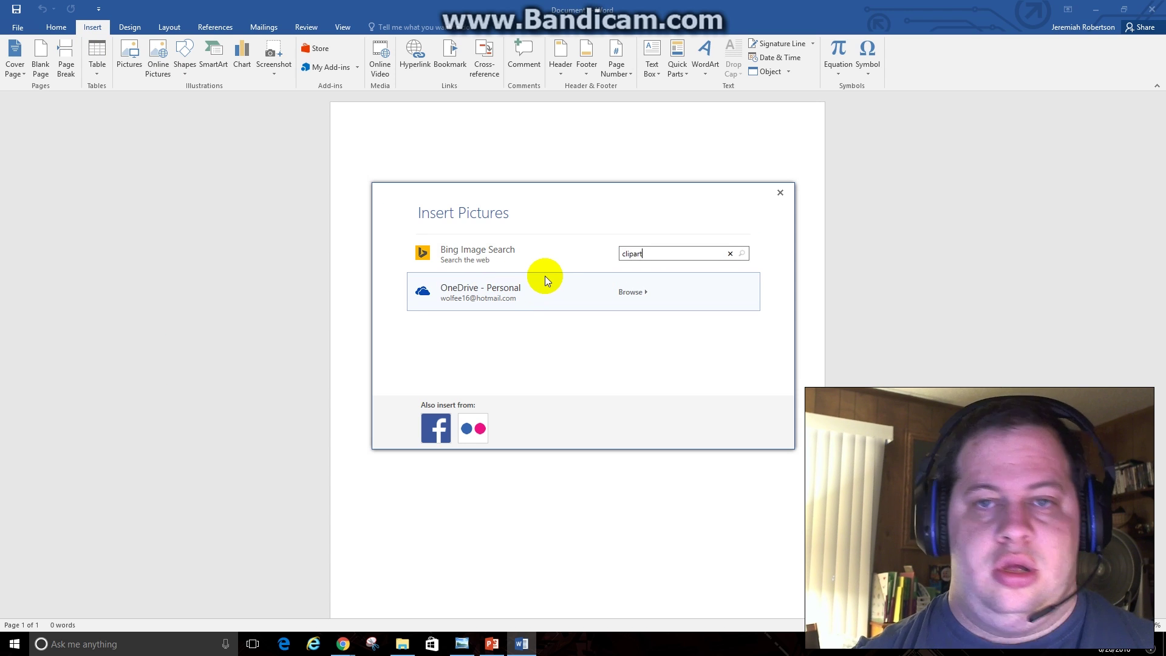
pyautogui.write(' cat')
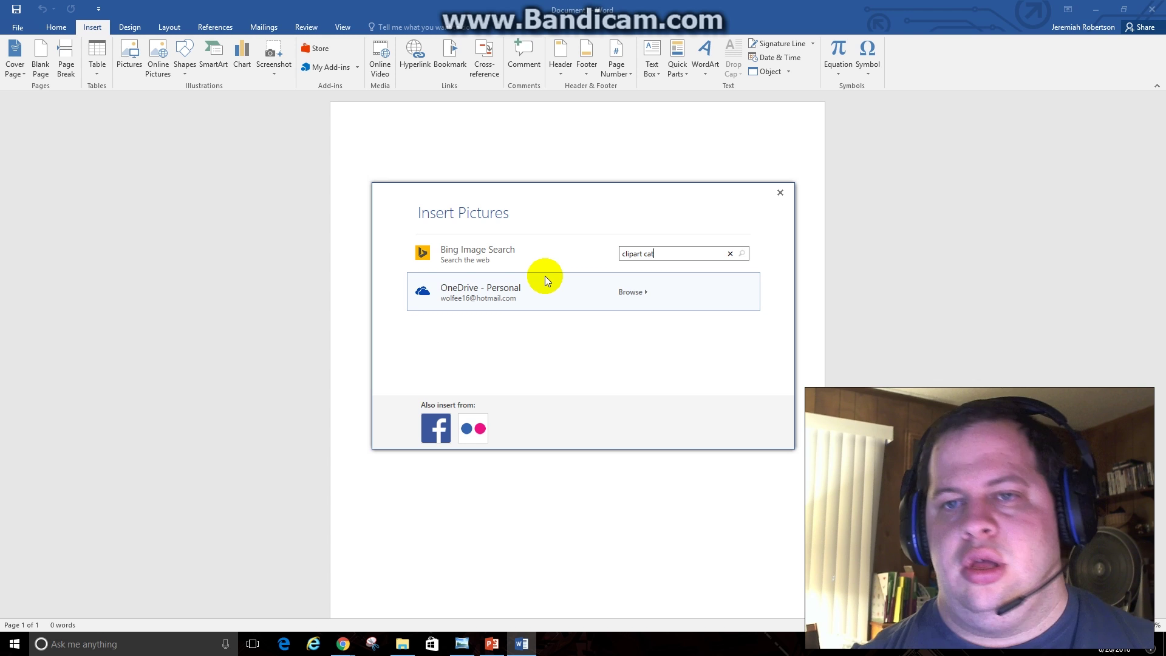
# Search Bing for 'clipart cat', then delete 'clipart' and search for just 'cat'
pyautogui.press('Return')
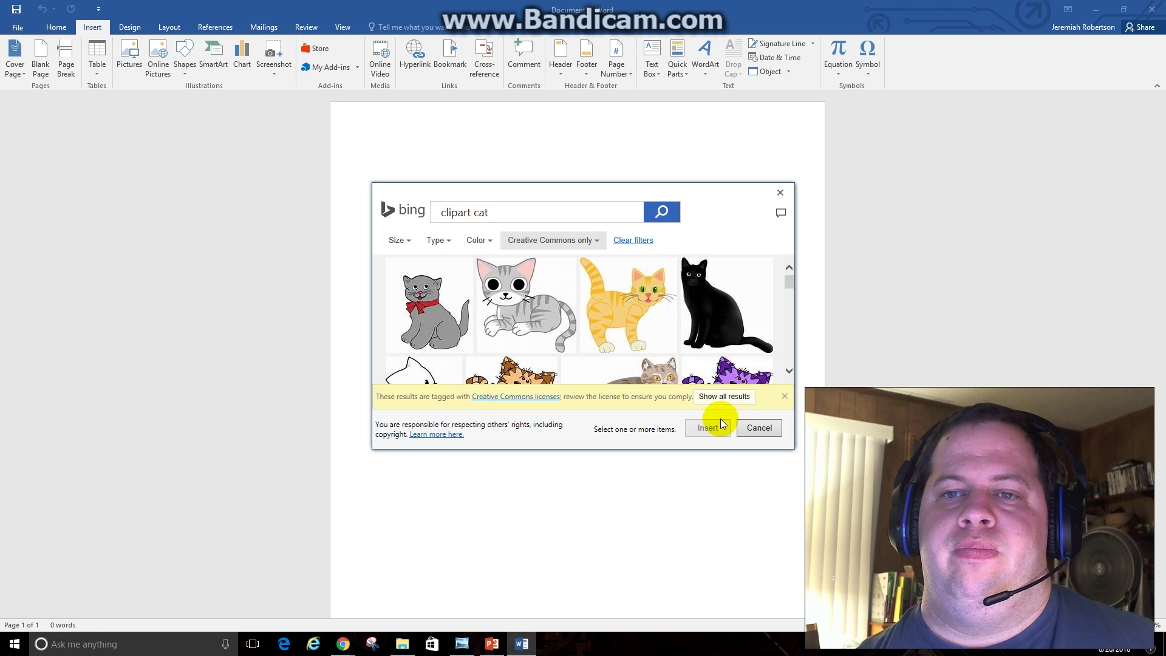
pyautogui.click(517, 216)
pyautogui.doubleClick(468, 212)
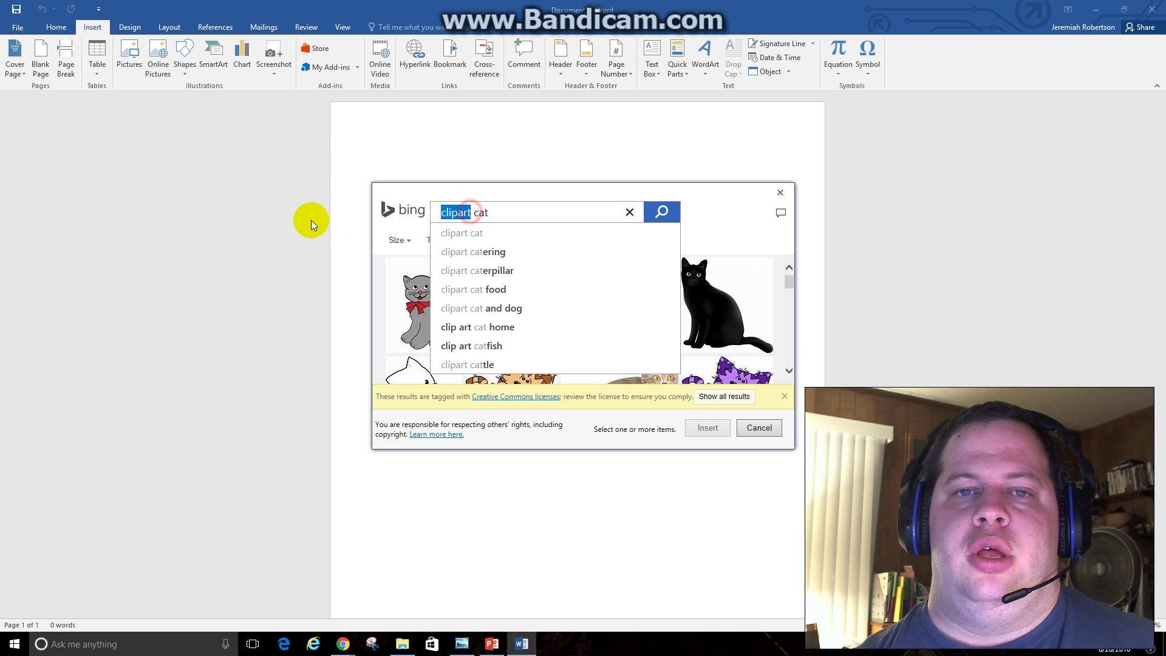
pyautogui.press('Delete')
pyautogui.press('Delete')
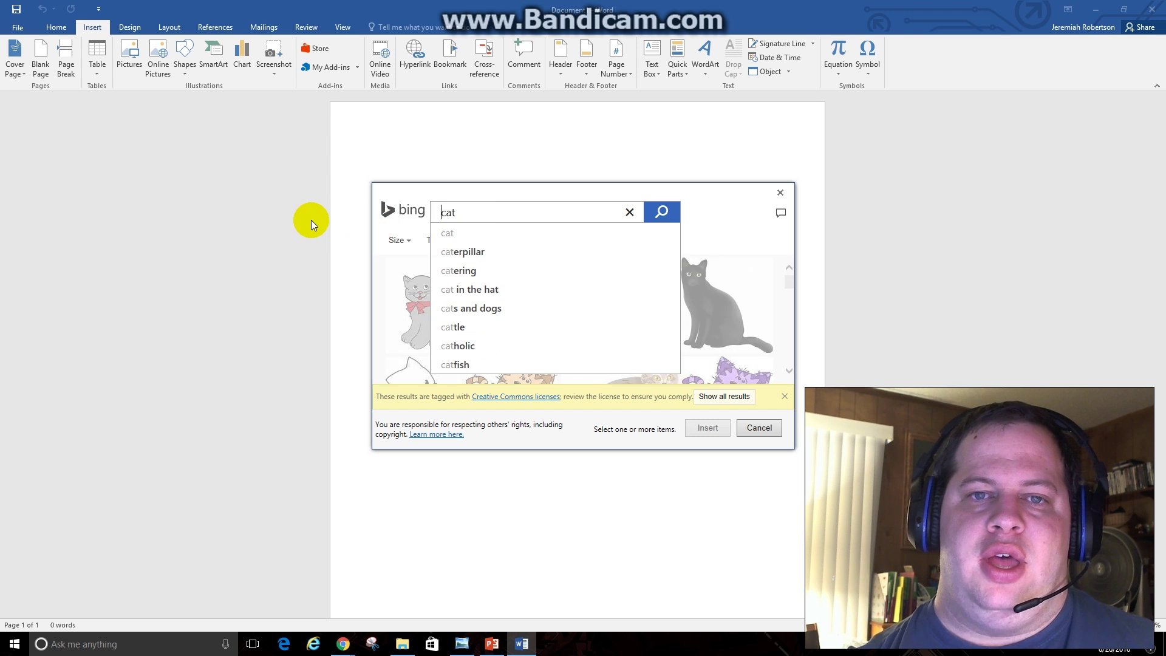
pyautogui.press('Return')
pyautogui.scroll(-1, 730, 325)
pyautogui.scroll(-2, 588, 329)
pyautogui.scroll(-1, 588, 329)
pyautogui.scroll(-1, 589, 329)
pyautogui.scroll(-1, 637, 325)
pyautogui.scroll(-1, 629, 305)
pyautogui.scroll(-1, 720, 288)
pyautogui.scroll(-1, 637, 283)
pyautogui.scroll(1, 503, 272)
pyautogui.scroll(1, 502, 272)
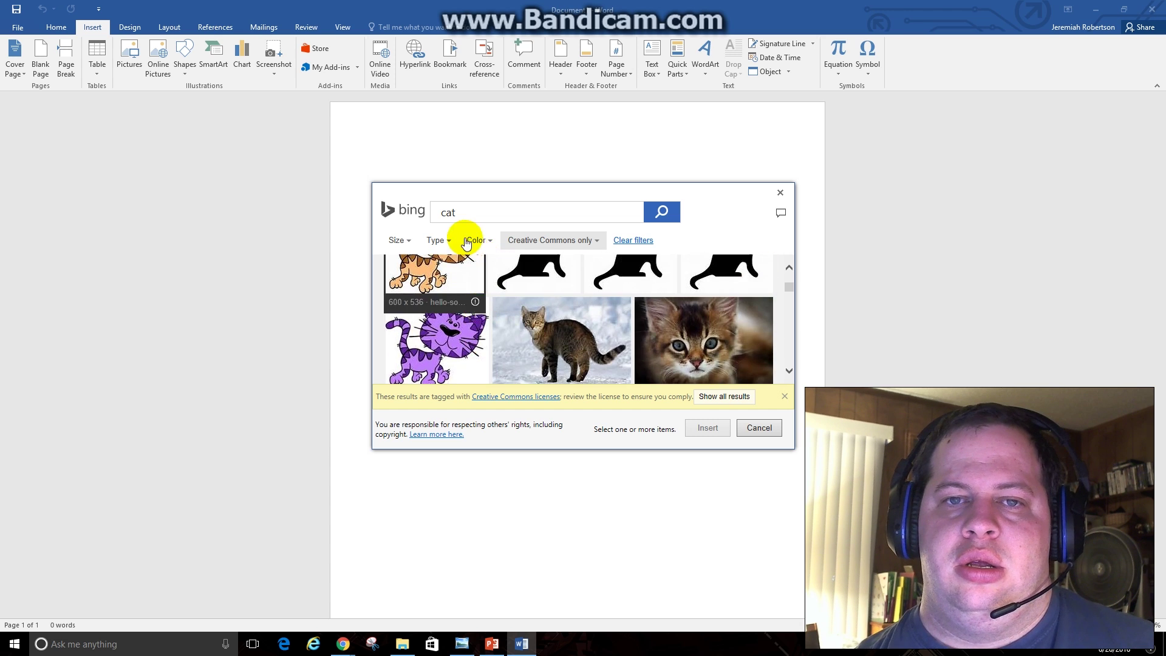
pyautogui.click(490, 214)
# Clear the query and rerun the Bing search for 'clipart cat'
pyautogui.press('BackSpace')
pyautogui.press('BackSpace')
pyautogui.press('BackSpace')
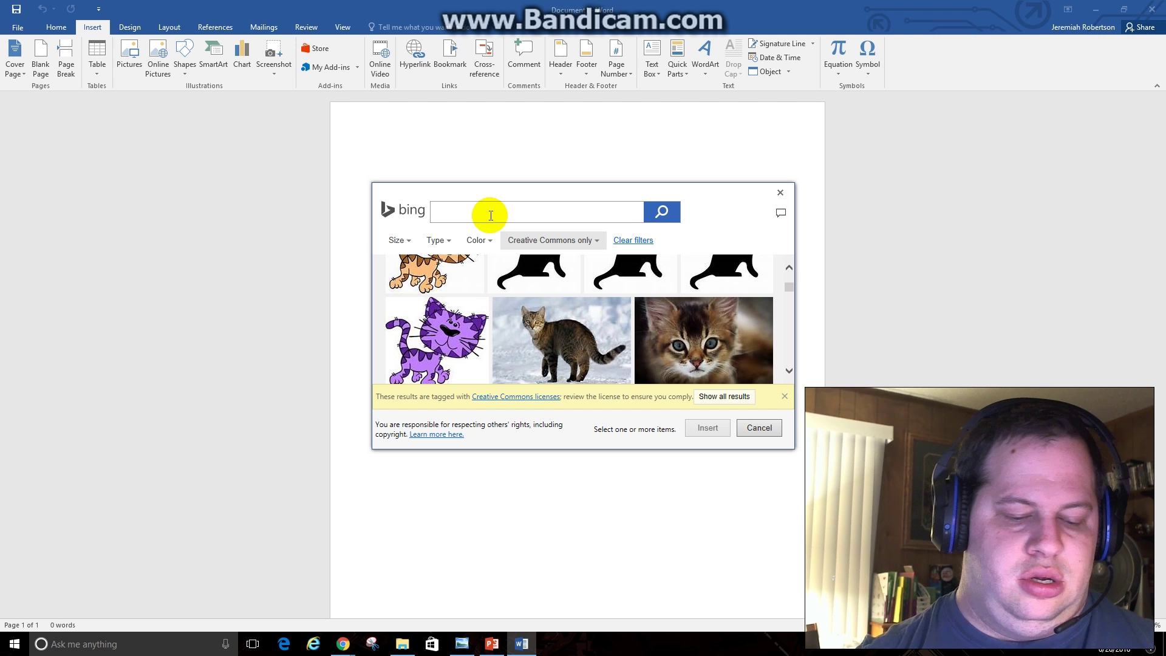
pyautogui.write('clipart cat')
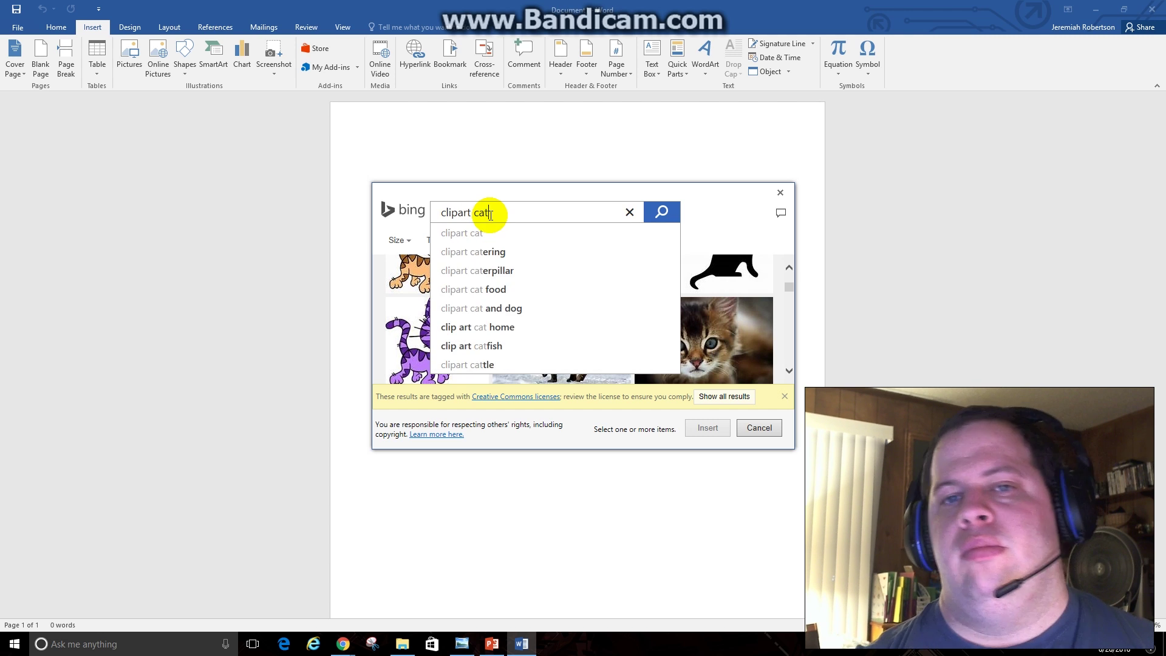
pyautogui.press('Return')
pyautogui.scroll(-2, 756, 307)
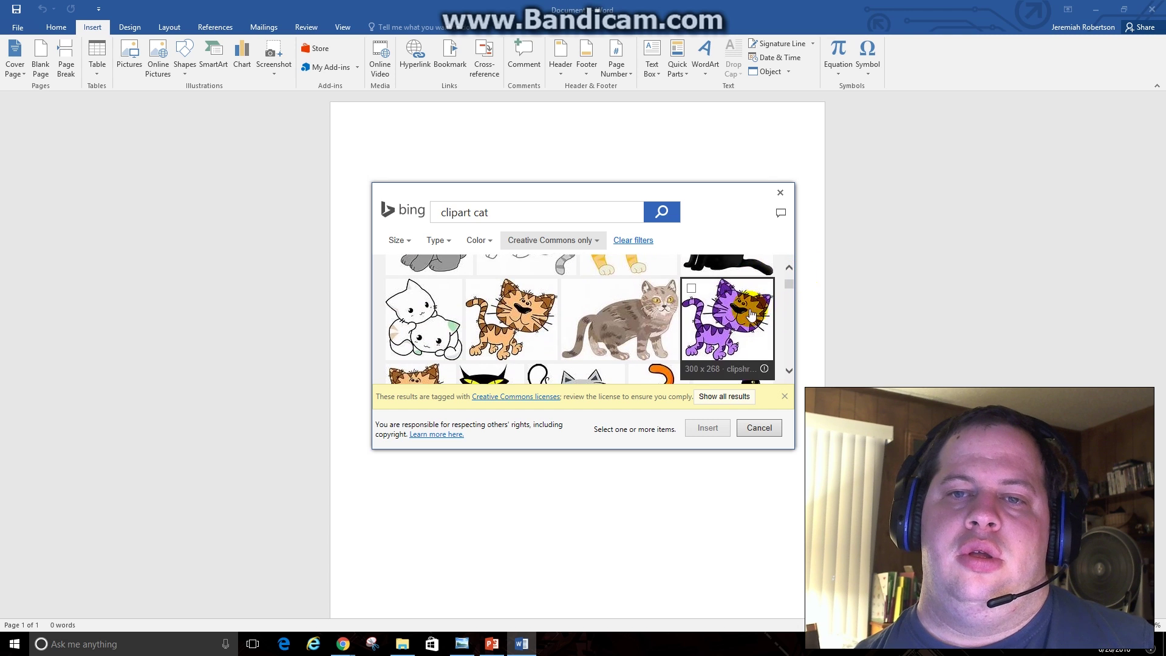
pyautogui.scroll(-2, 747, 307)
pyautogui.scroll(-2, 735, 309)
pyautogui.scroll(-2, 724, 310)
pyautogui.scroll(-2, 723, 310)
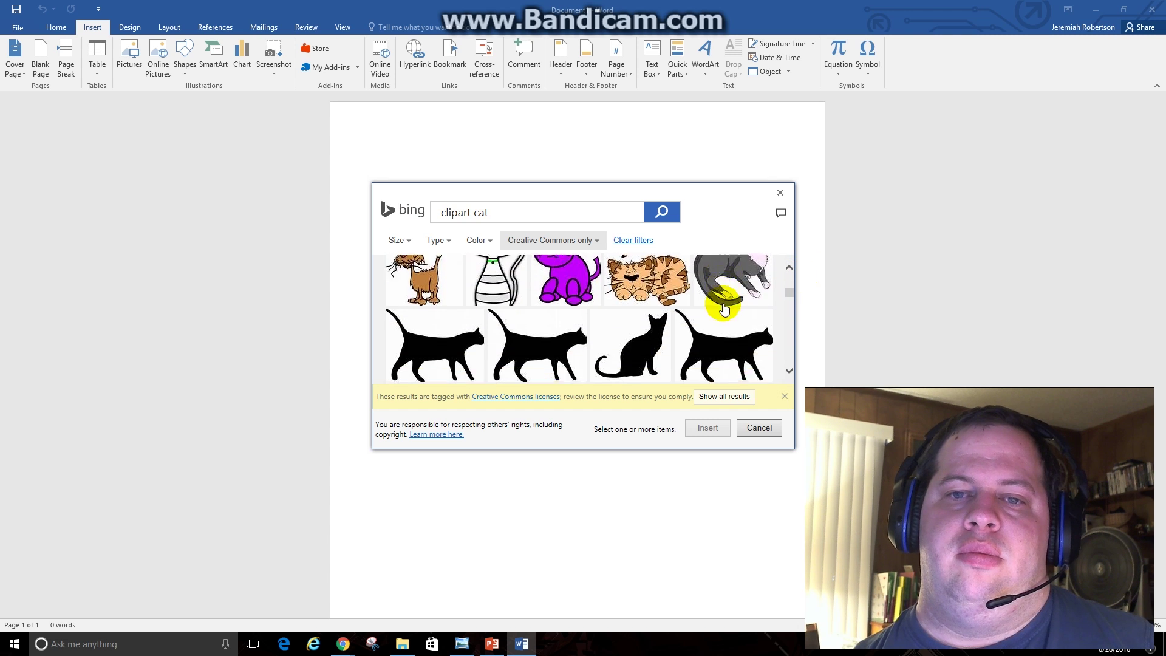
pyautogui.scroll(-2, 721, 312)
pyautogui.scroll(-2, 719, 312)
pyautogui.scroll(-2, 719, 312)
pyautogui.scroll(-2, 718, 312)
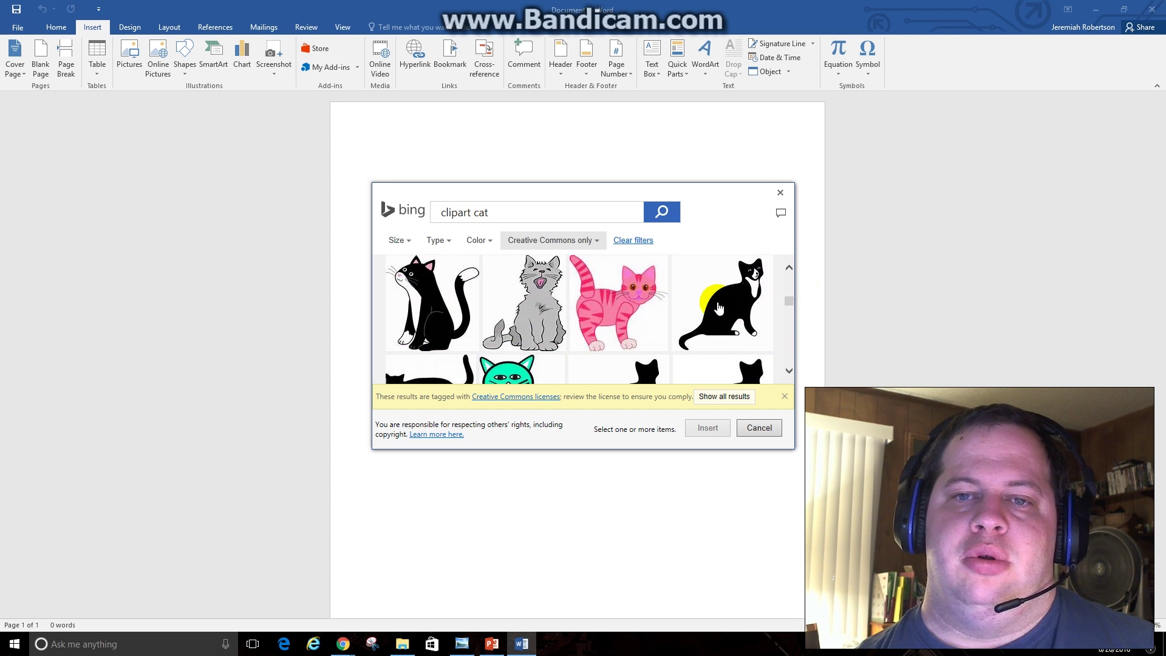
pyautogui.scroll(-2, 719, 314)
pyautogui.scroll(-2, 723, 328)
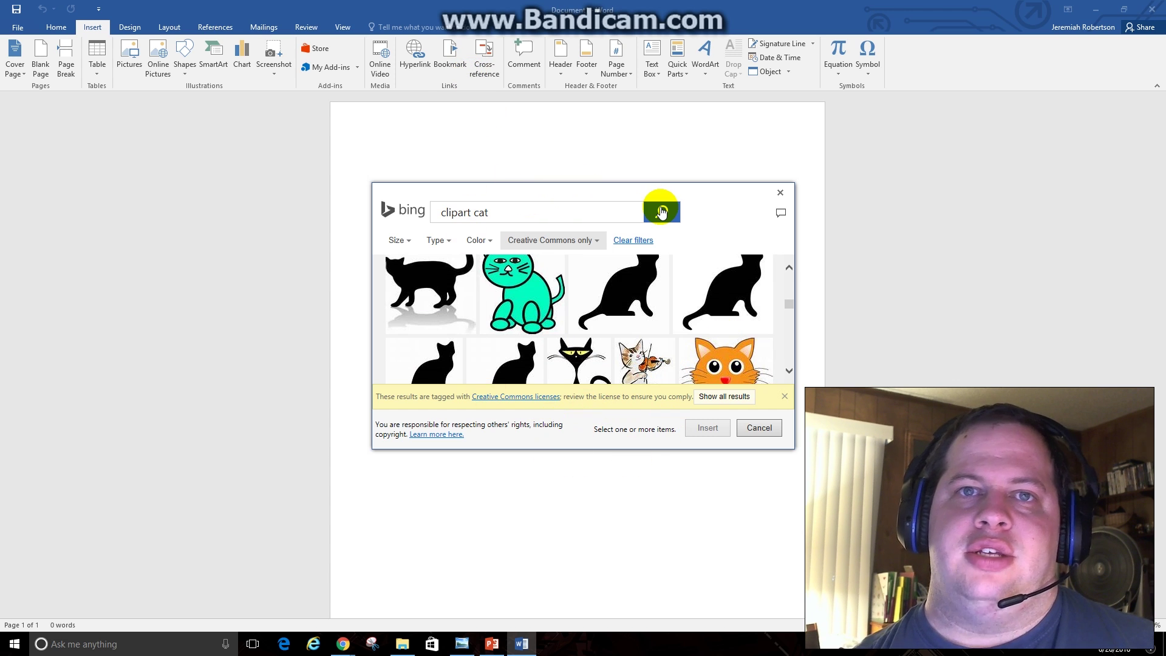
# Cancel the Bing image search without inserting any cat clipart
pyautogui.click(758, 429)
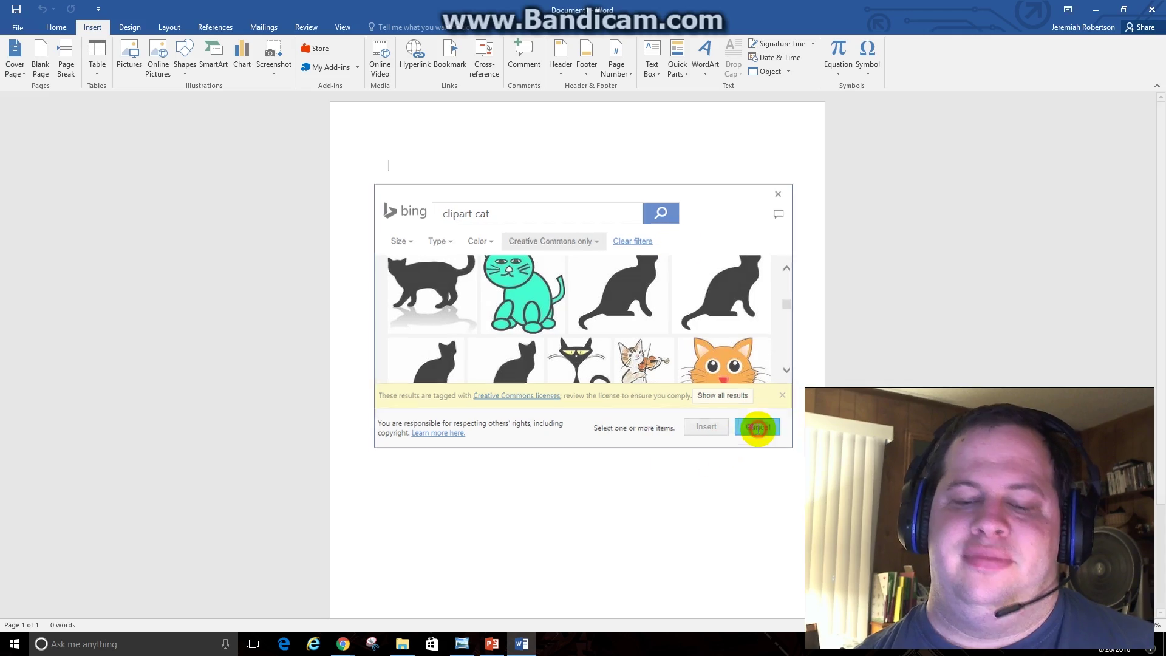